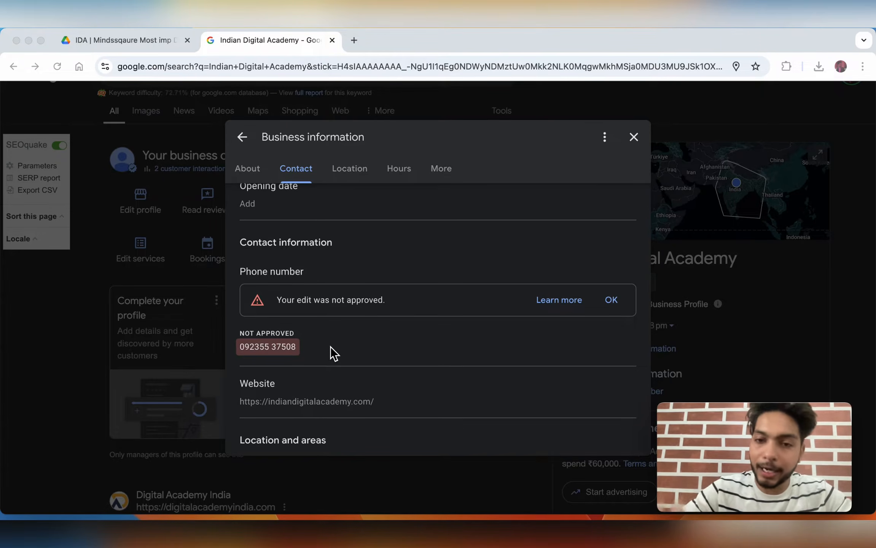
# Close the business information and inspect the primary phone field via the prompt to add the place's phone number, leaving it unchanged.
pyautogui.click(634, 138)
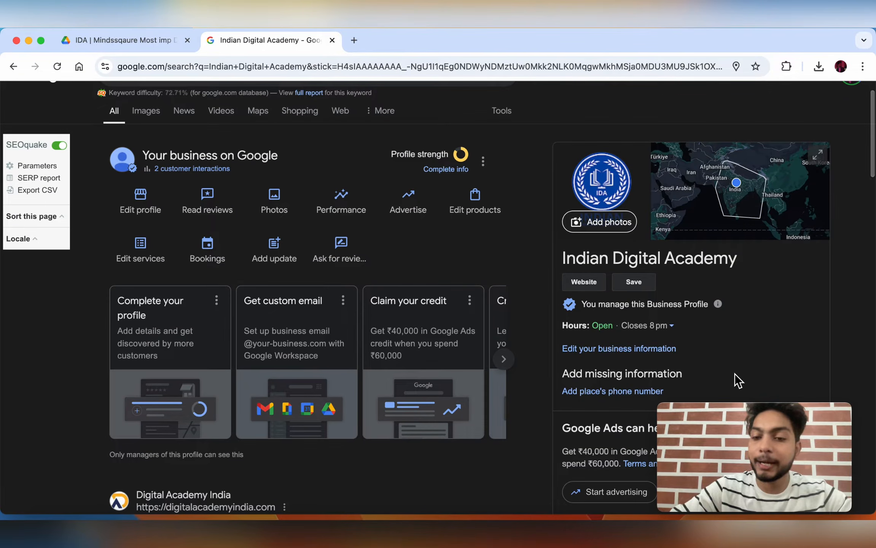
pyautogui.moveTo(736, 411); pyautogui.dragTo(753, 104)
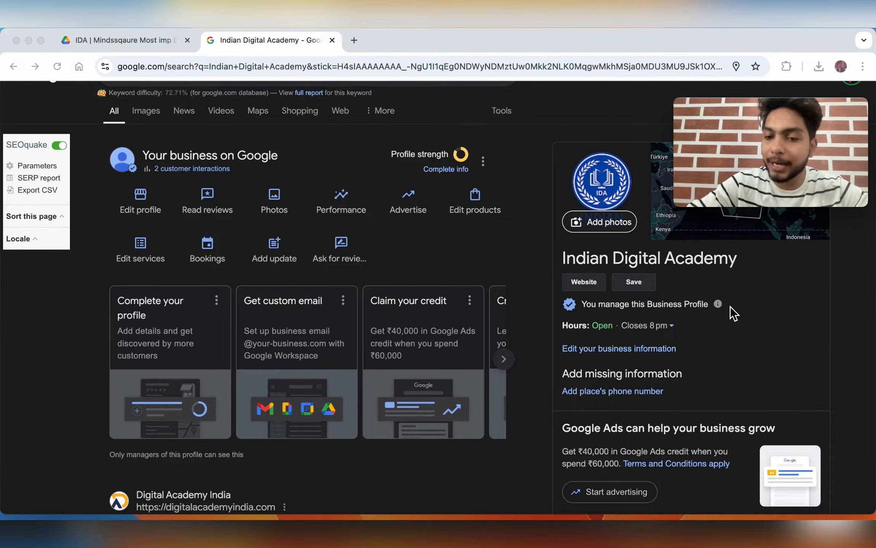
pyautogui.click(609, 394)
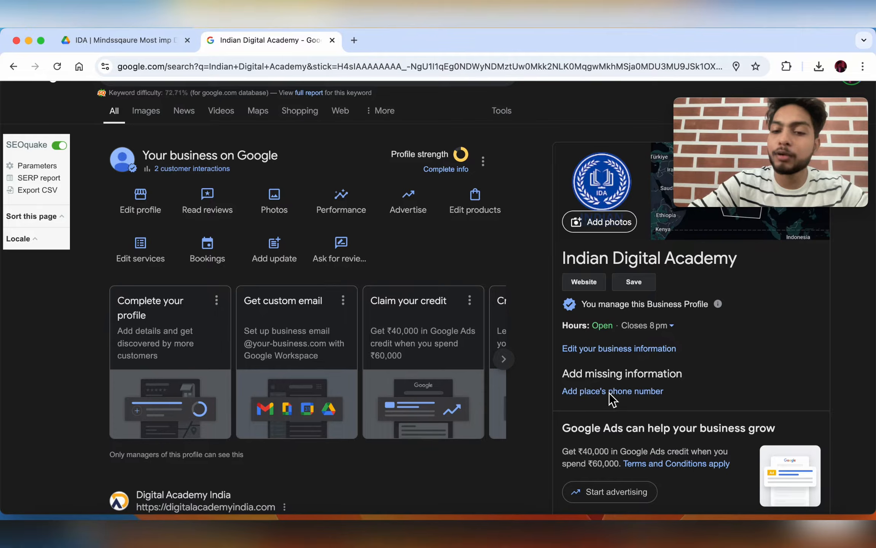
pyautogui.click(609, 393)
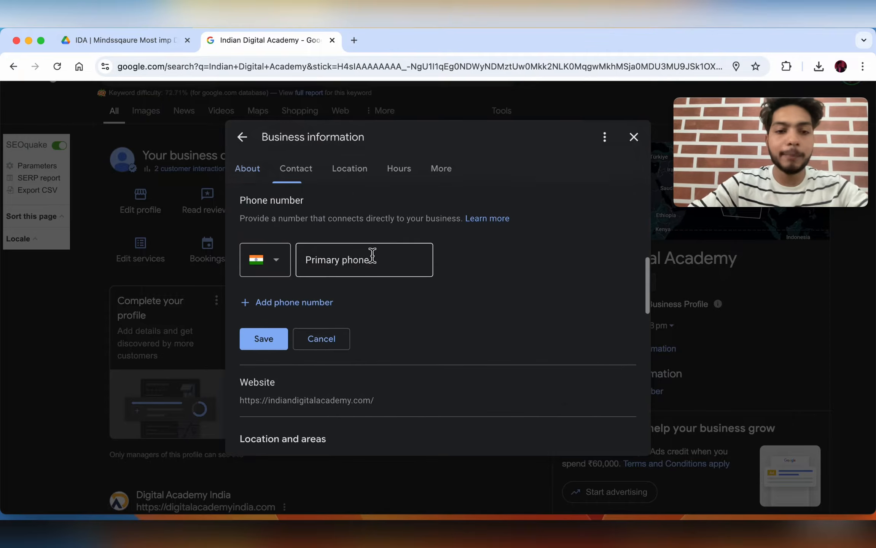
pyautogui.click(346, 266)
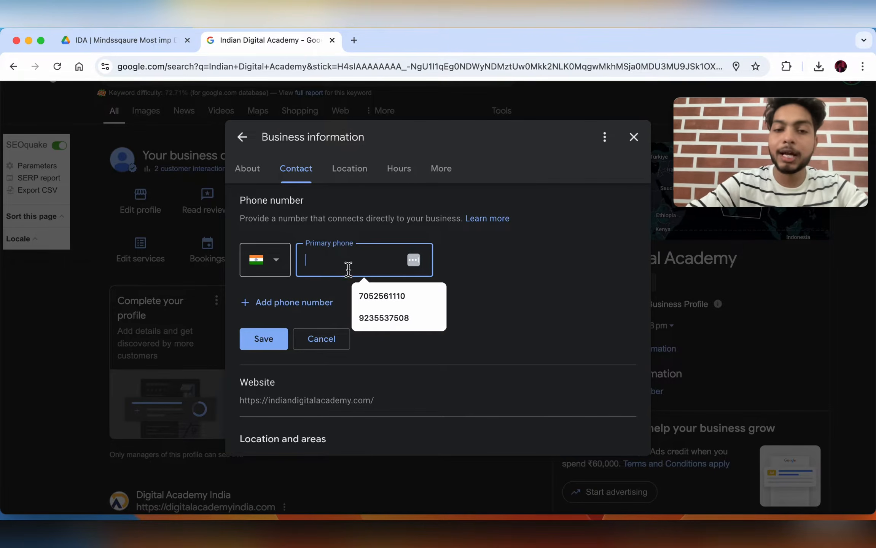
pyautogui.click(481, 307)
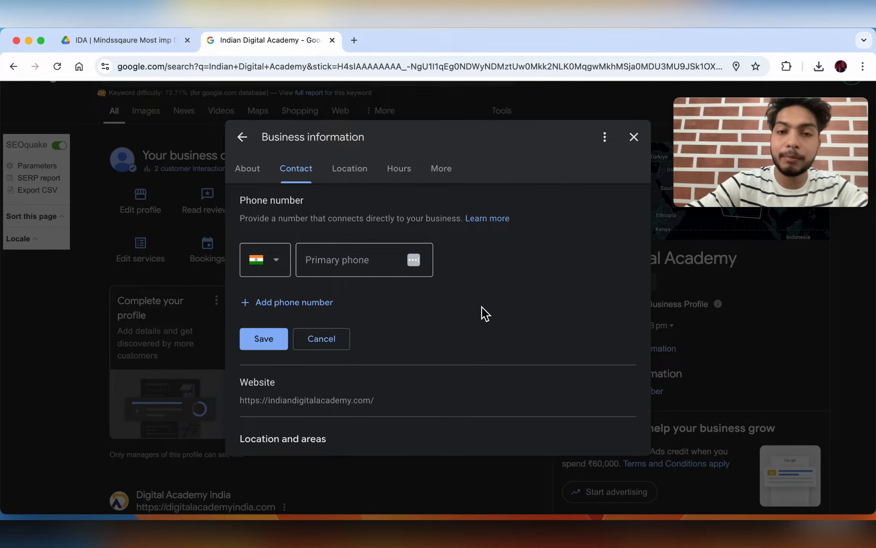
pyautogui.scroll(10, 481, 306)
pyautogui.click(634, 137)
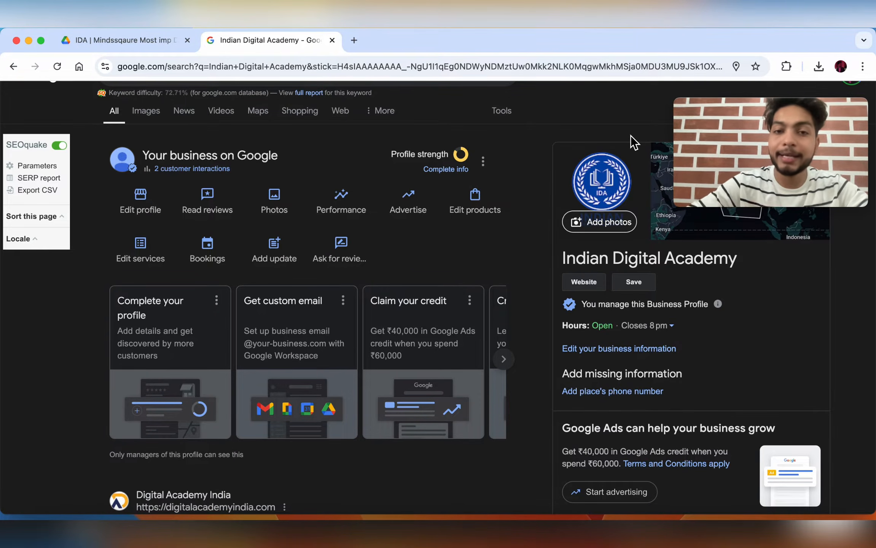
# Open Business Profile Manager from the Google apps in a new browser tab.
pyautogui.moveTo(723, 113); pyautogui.dragTo(714, 154)
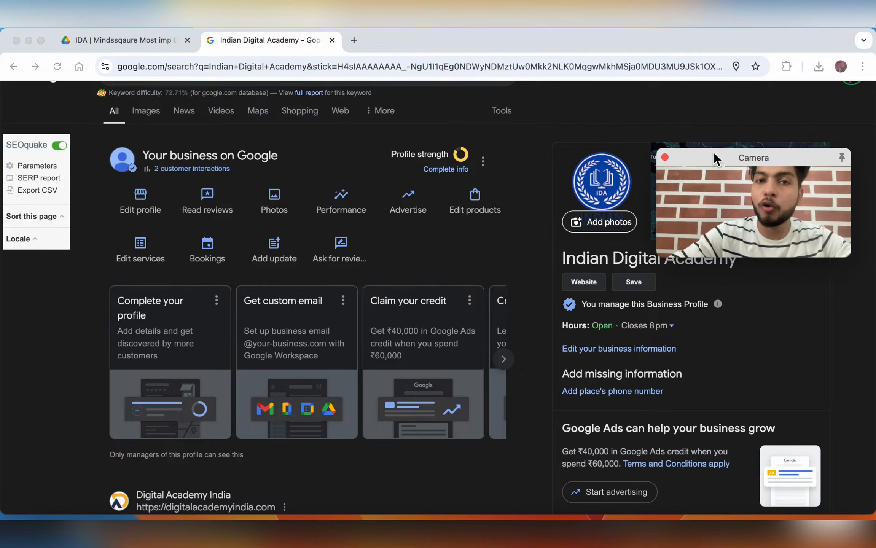
pyautogui.click(354, 40)
pyautogui.moveTo(758, 154); pyautogui.dragTo(826, 405)
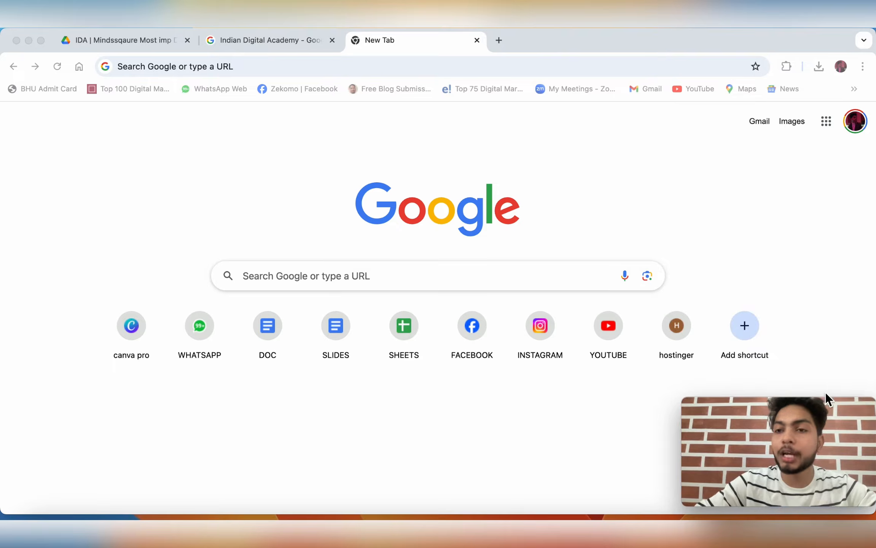
pyautogui.click(831, 127)
pyautogui.click(827, 122)
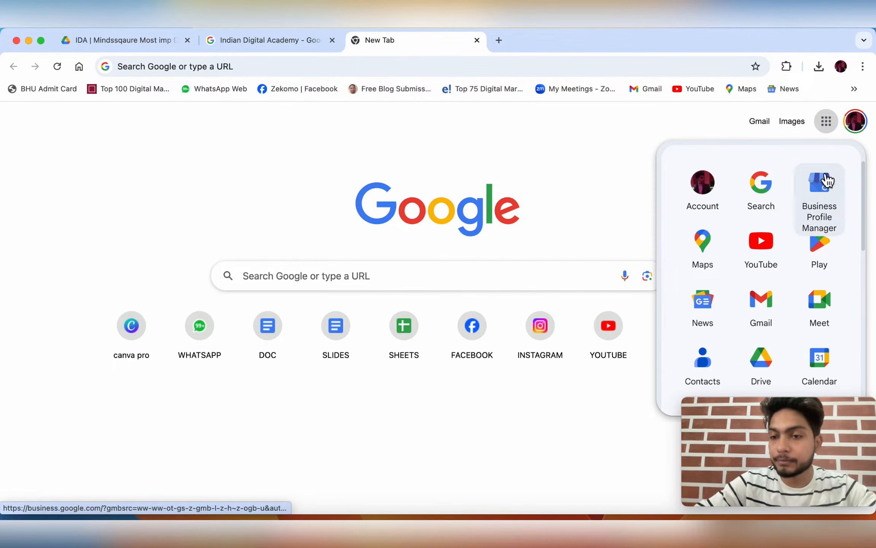
pyautogui.click(823, 185)
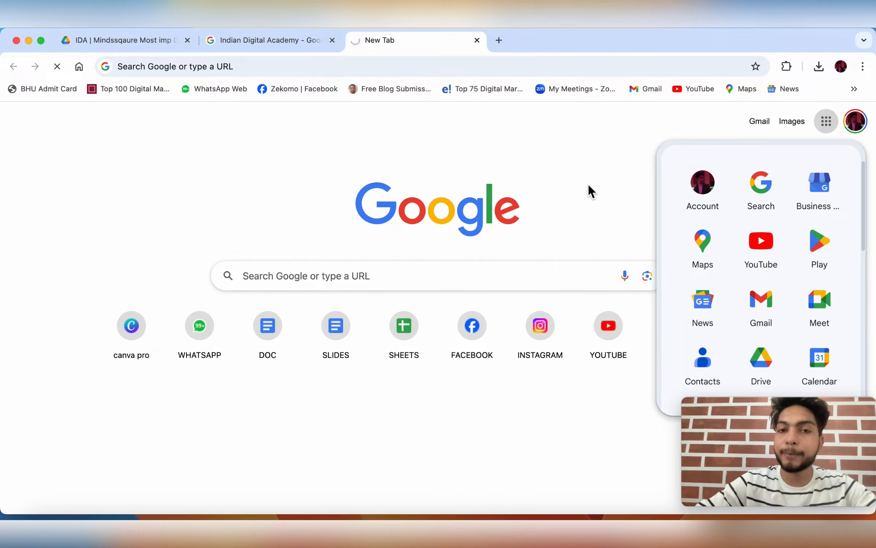
# Find Indian Digital Academy on the second page of the businesses list and open its profile.
pyautogui.scroll(-2, 492, 315)
pyautogui.scroll(3, 491, 319)
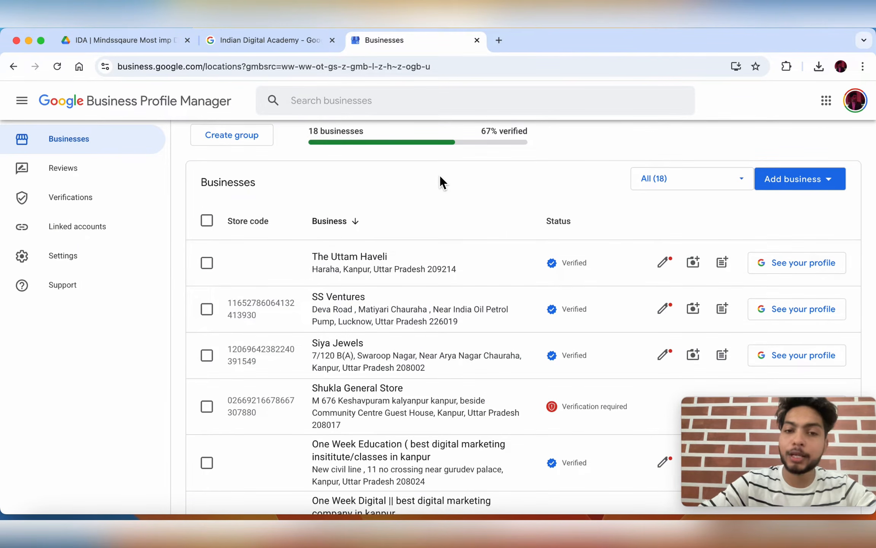
pyautogui.scroll(-10, 445, 303)
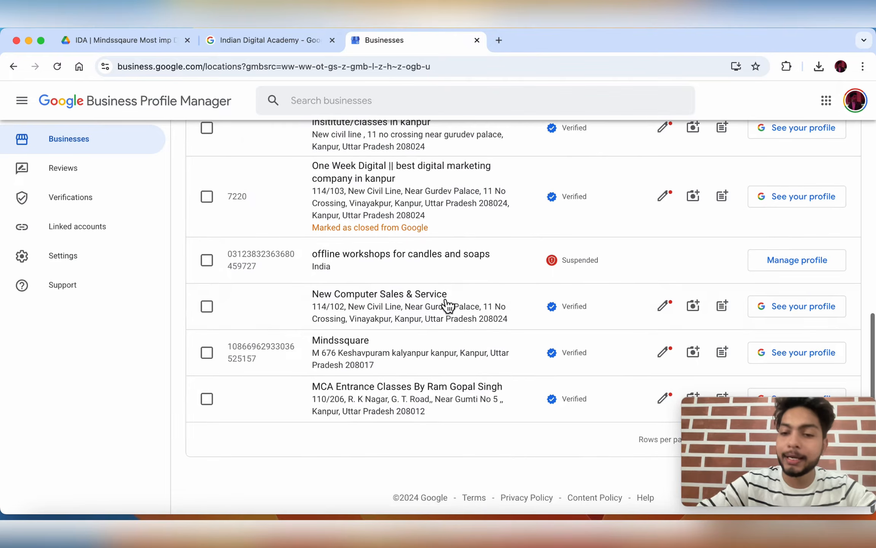
pyautogui.moveTo(746, 406); pyautogui.dragTo(547, 396)
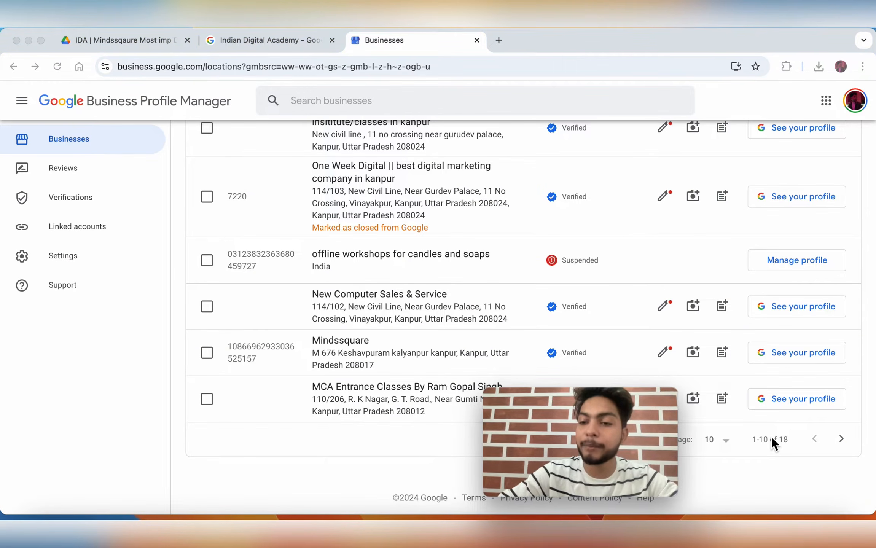
pyautogui.click(842, 443)
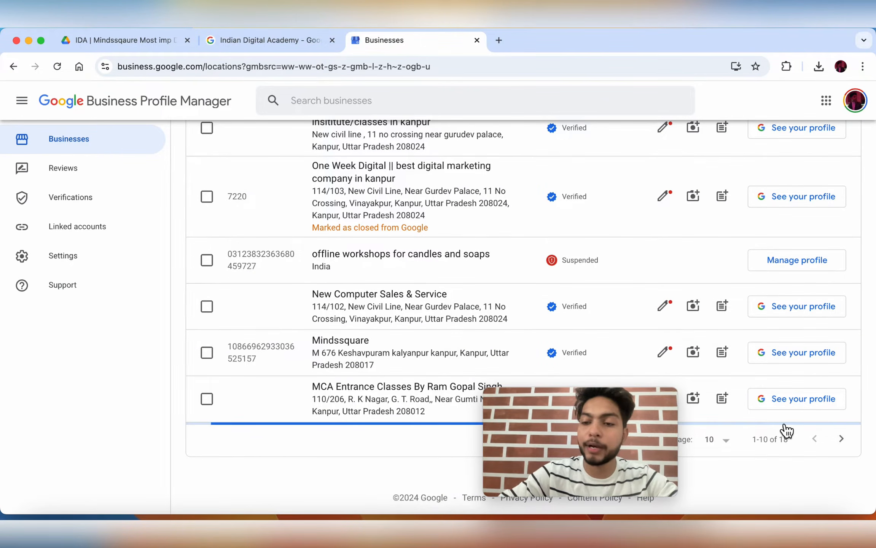
pyautogui.scroll(10, 382, 294)
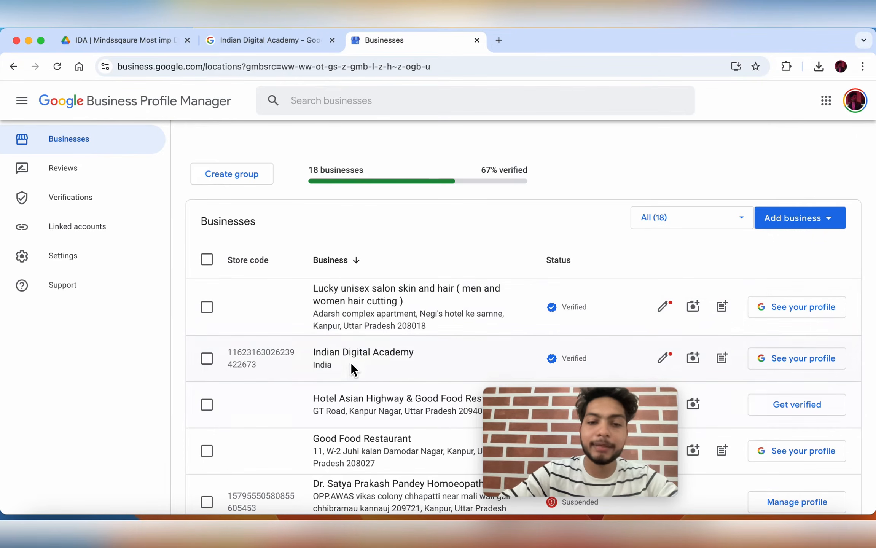
pyautogui.click(356, 360)
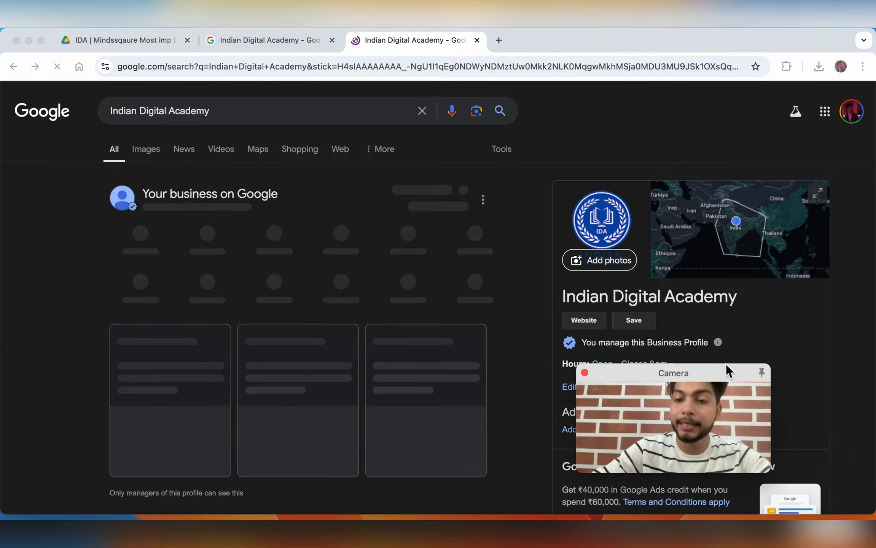
pyautogui.moveTo(726, 364); pyautogui.dragTo(739, 408)
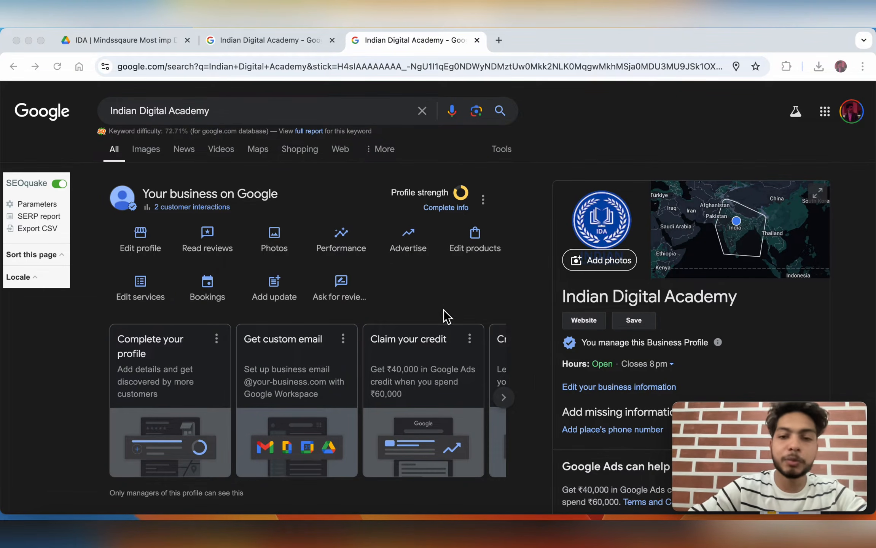
# Open Help and support for the Indian Digital Academy business profile.
pyautogui.scroll(-3, 597, 373)
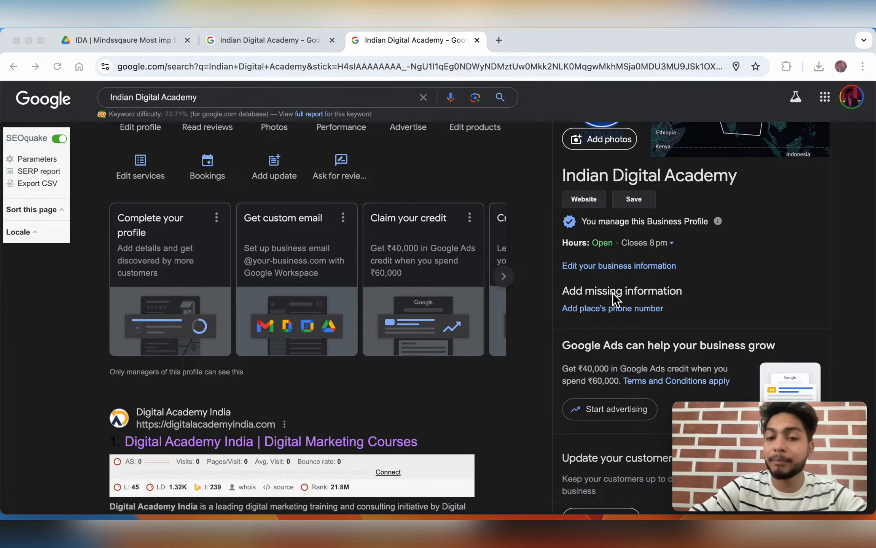
pyautogui.scroll(3, 428, 171)
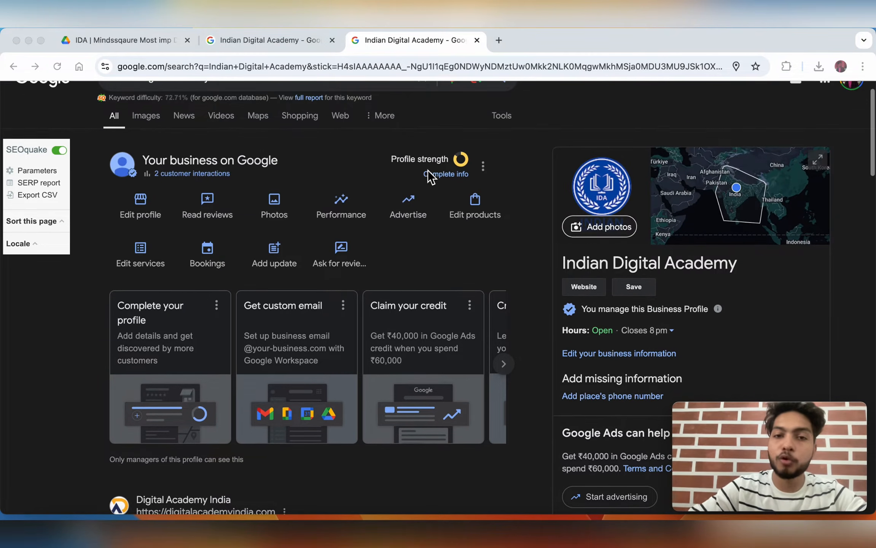
pyautogui.scroll(1, 443, 253)
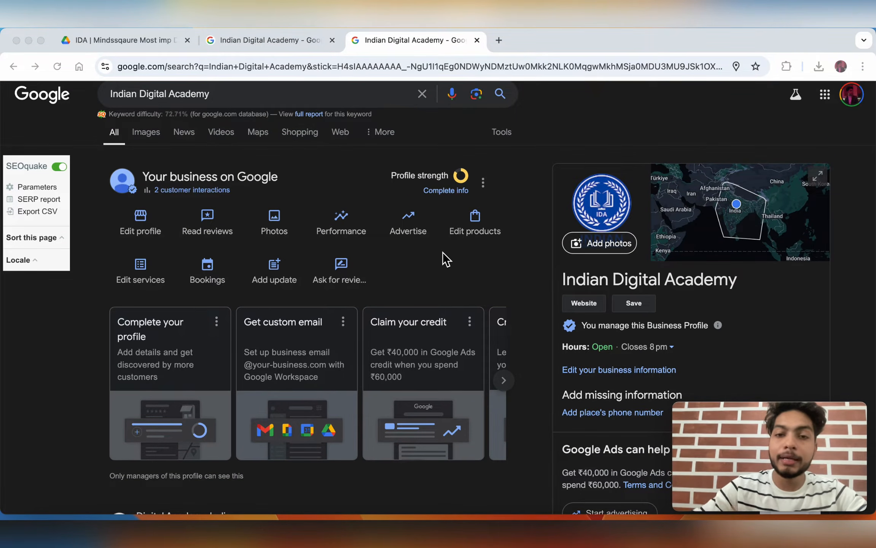
pyautogui.click(486, 191)
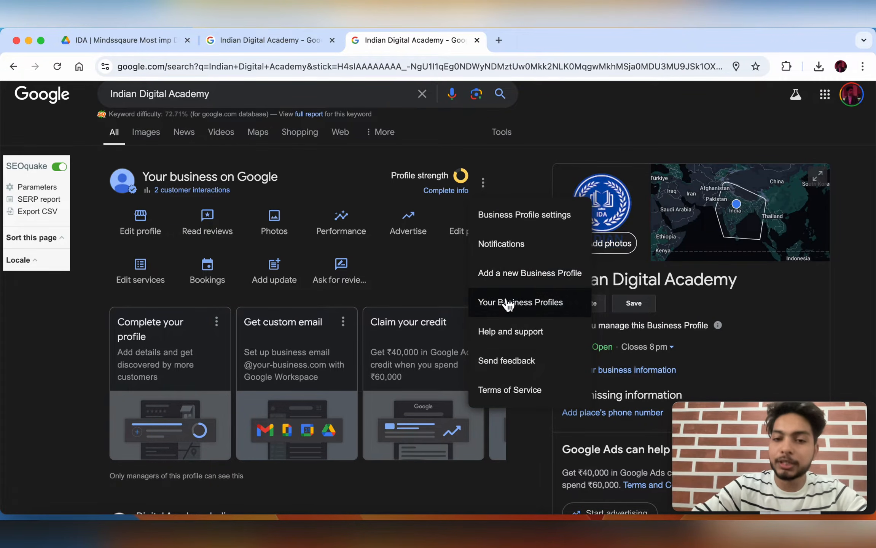
pyautogui.click(514, 339)
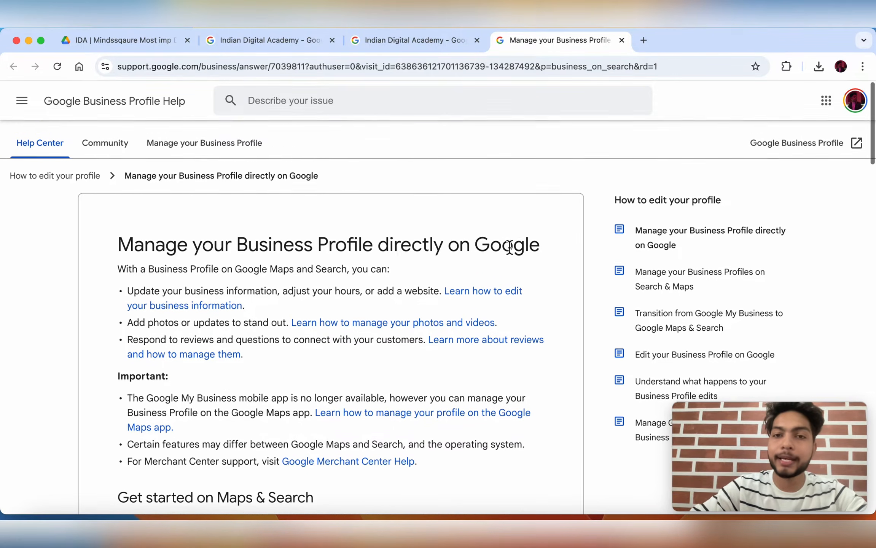
# Look through the help article on managing a Business Profile directly on Google.
pyautogui.scroll(-4, 501, 203)
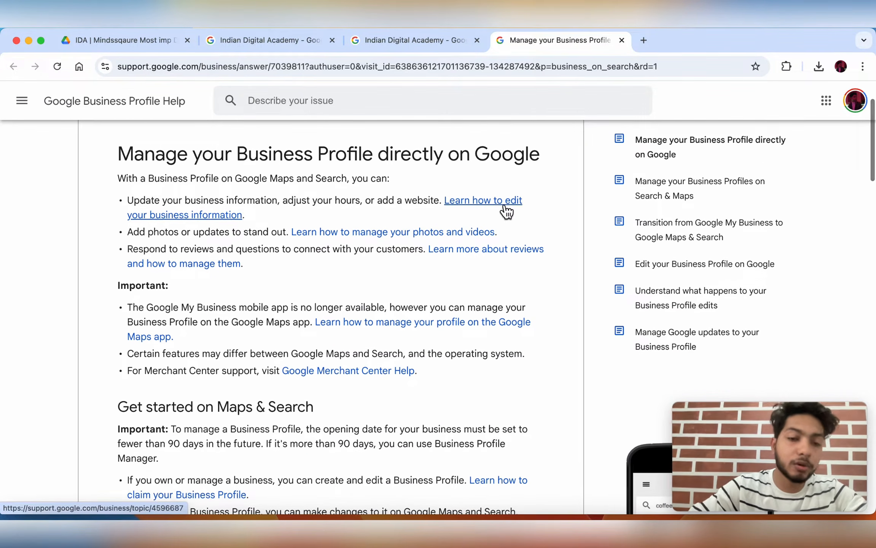
pyautogui.scroll(-2, 502, 202)
pyautogui.scroll(-10, 502, 203)
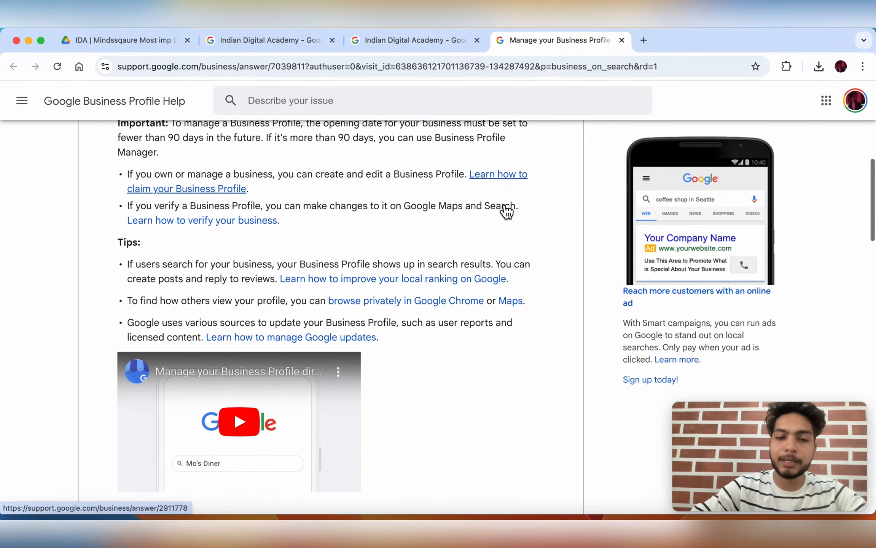
pyautogui.scroll(-14, 502, 203)
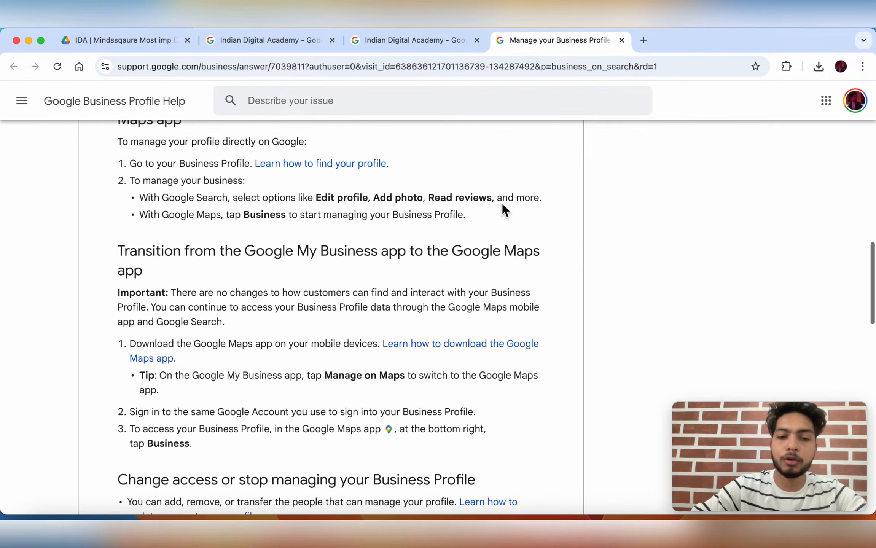
pyautogui.scroll(-3, 501, 202)
pyautogui.scroll(20, 502, 202)
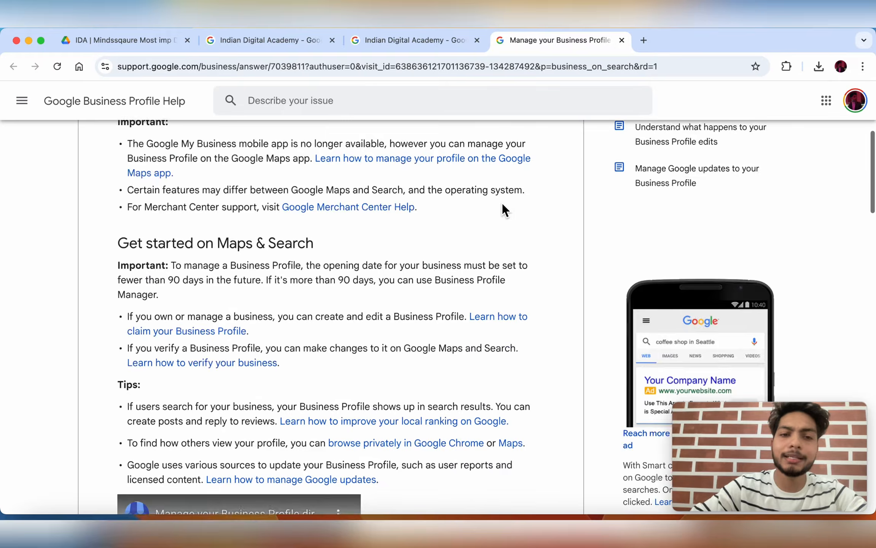
pyautogui.scroll(-3, 340, 343)
pyautogui.scroll(5, 340, 340)
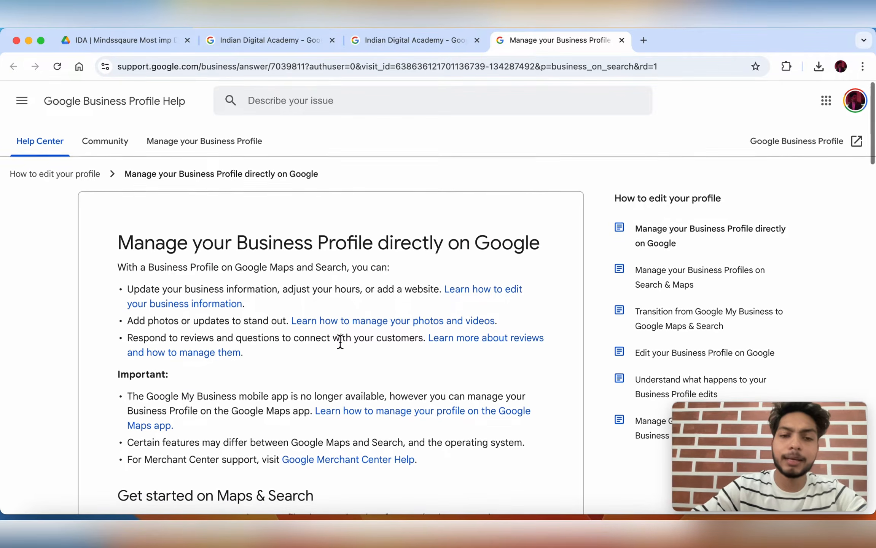
# Open the Contact us form offered under "Need more help?" at the end of the help article.
pyautogui.scroll(-18, 341, 341)
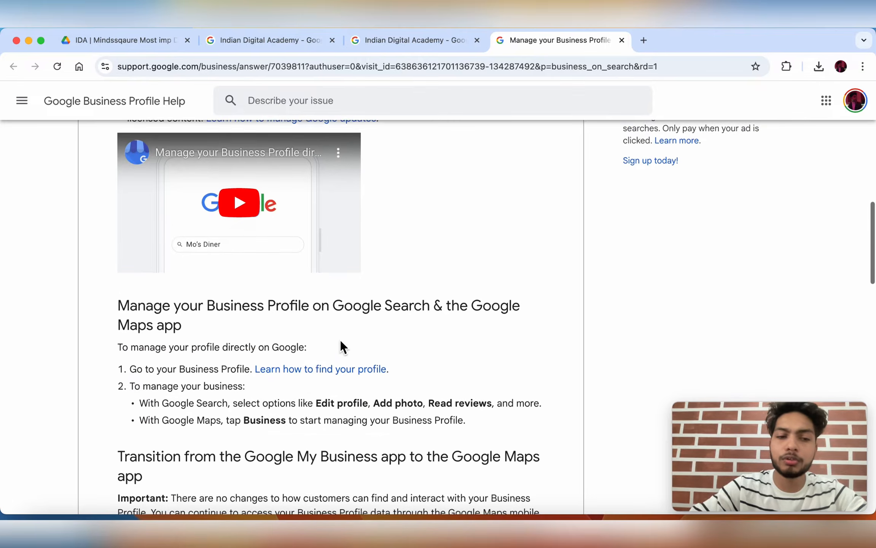
pyautogui.scroll(-6, 341, 340)
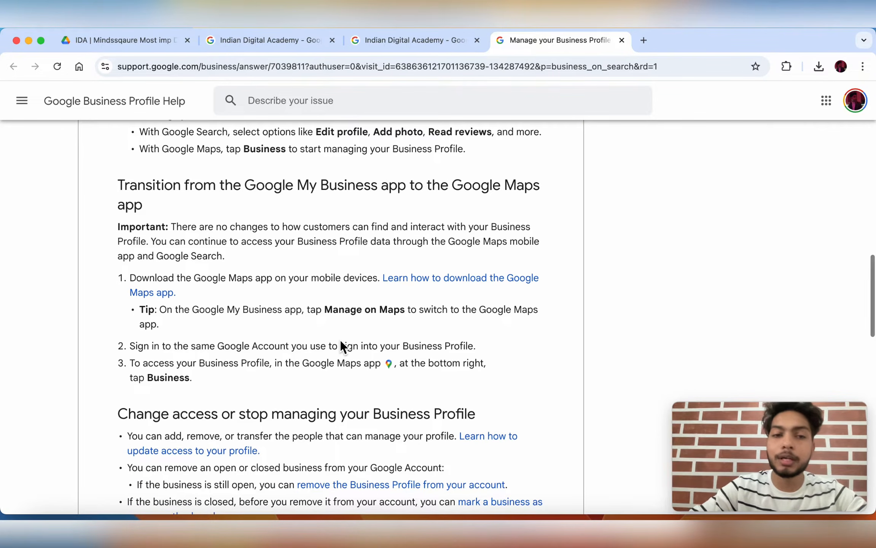
pyautogui.scroll(-8, 341, 343)
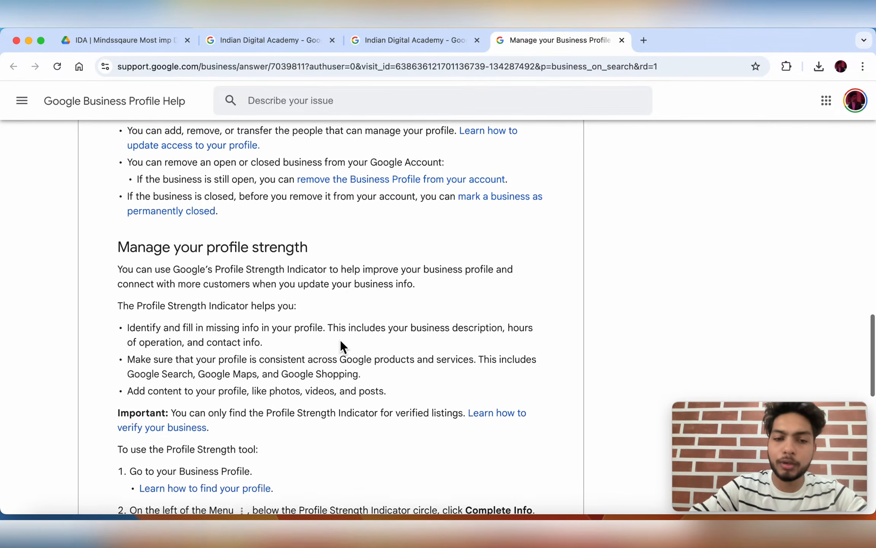
pyautogui.scroll(-13, 340, 340)
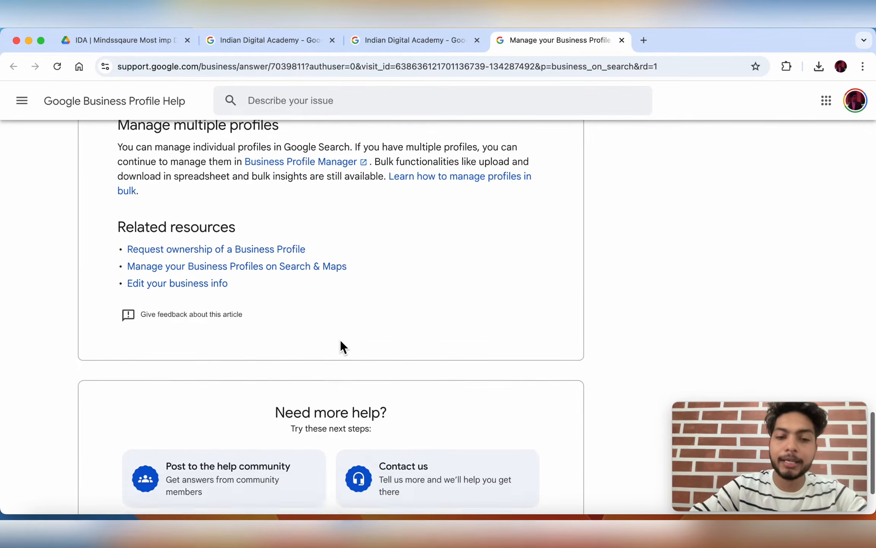
pyautogui.scroll(-3, 341, 340)
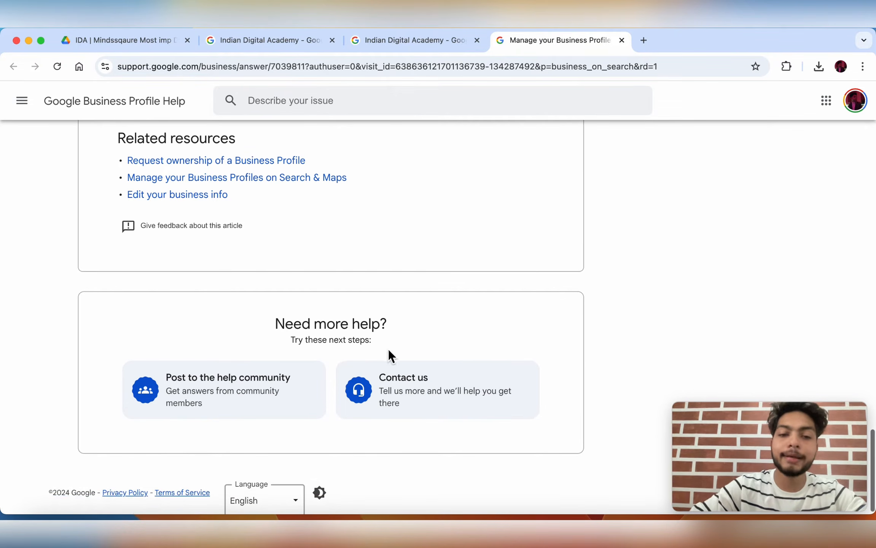
pyautogui.scroll(-1, 313, 346)
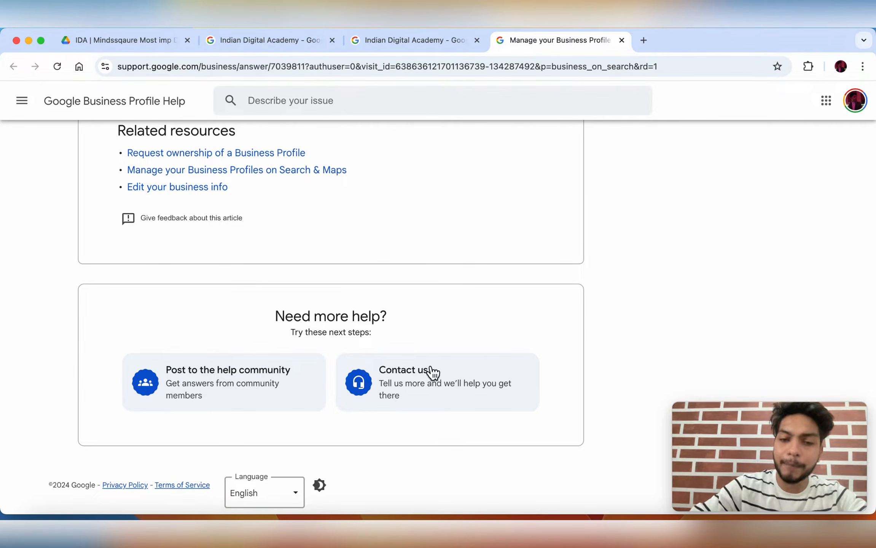
pyautogui.click(407, 394)
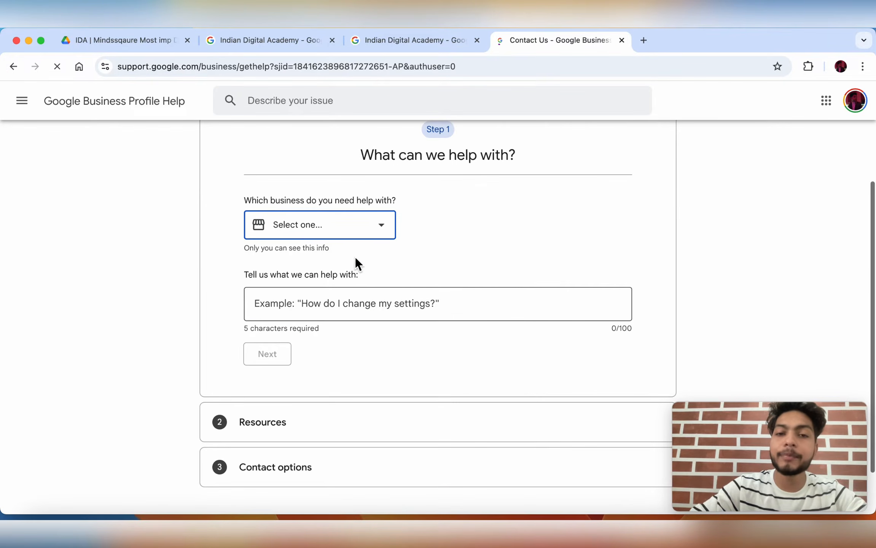
# Choose Indian Digital Academy as the business that needs help in the first part of the contact form.
pyautogui.scroll(2, 412, 188)
pyautogui.scroll(-2, 412, 188)
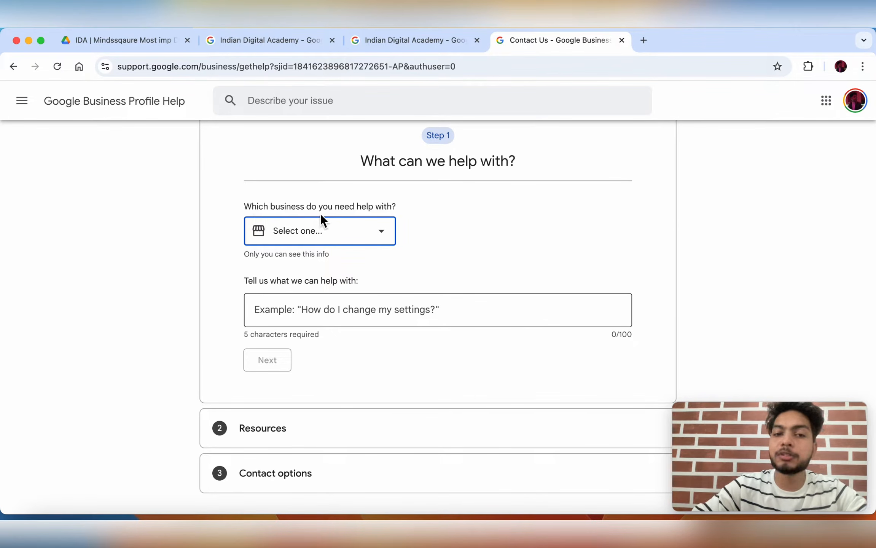
pyautogui.click(387, 232)
pyautogui.scroll(-3, 364, 315)
pyautogui.scroll(-10, 365, 314)
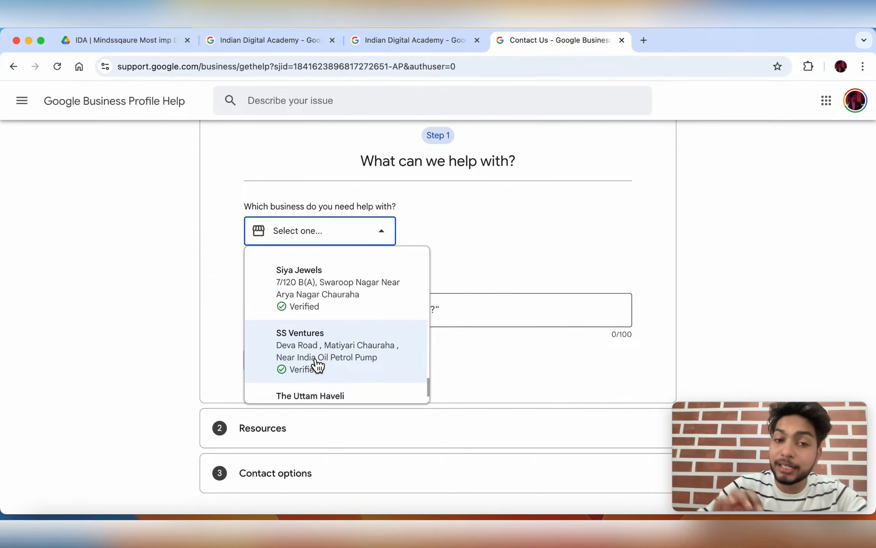
pyautogui.scroll(8, 346, 326)
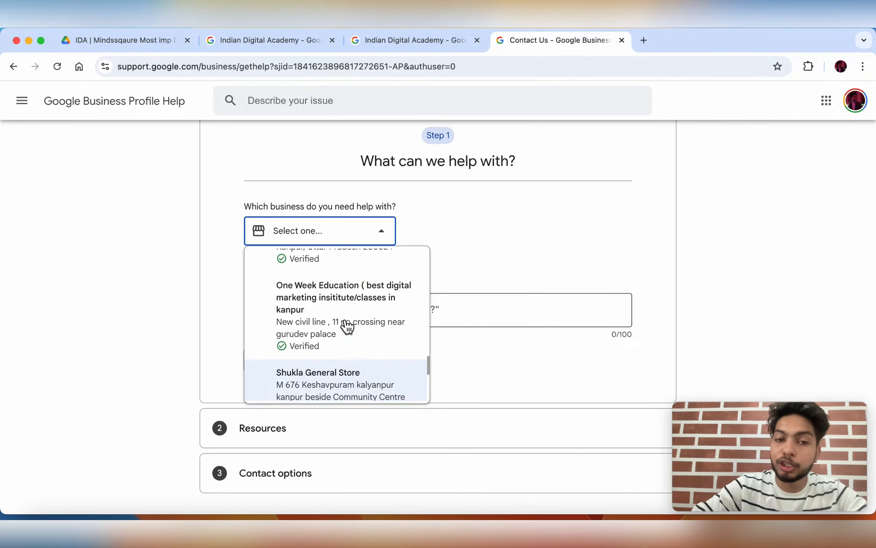
pyautogui.scroll(15, 347, 327)
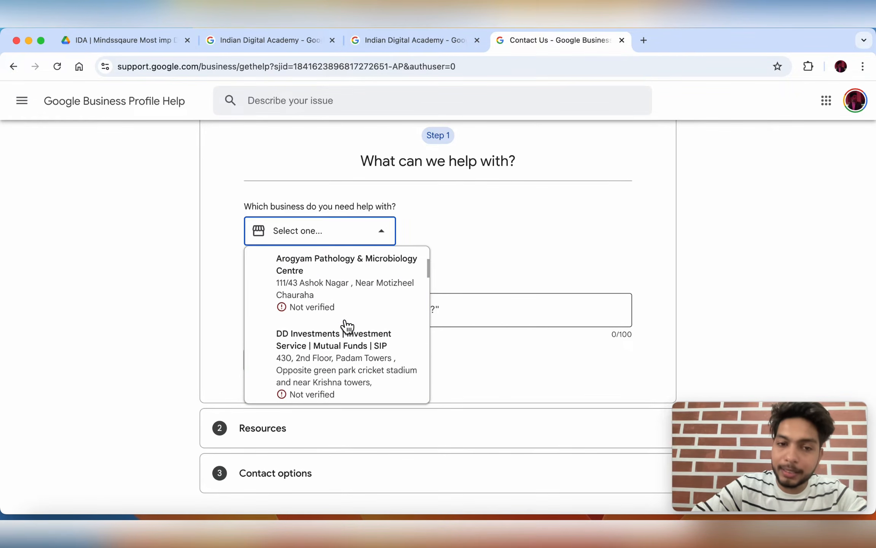
pyautogui.scroll(-5, 326, 348)
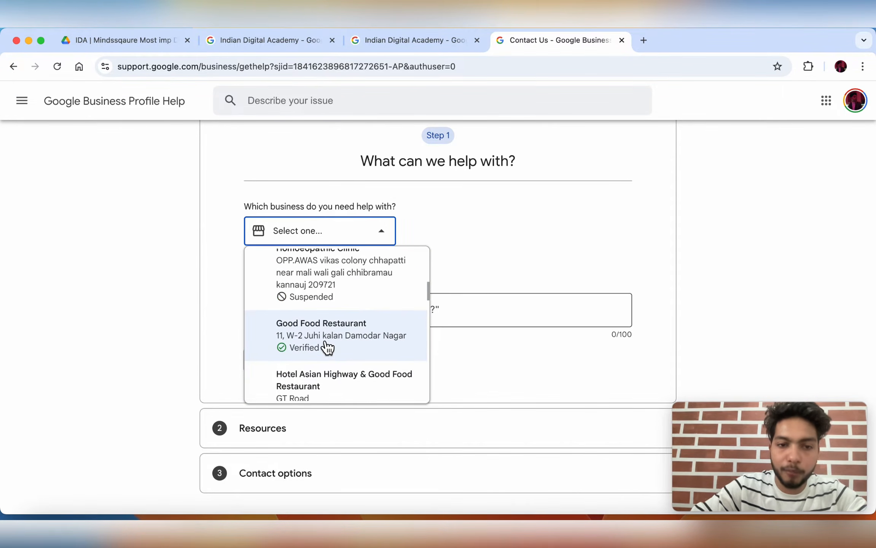
pyautogui.scroll(-3, 327, 348)
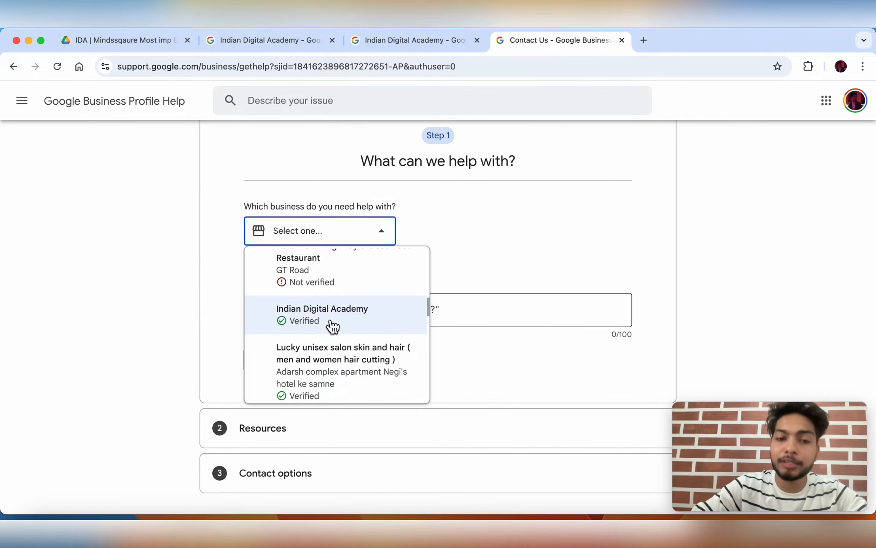
pyautogui.click(337, 323)
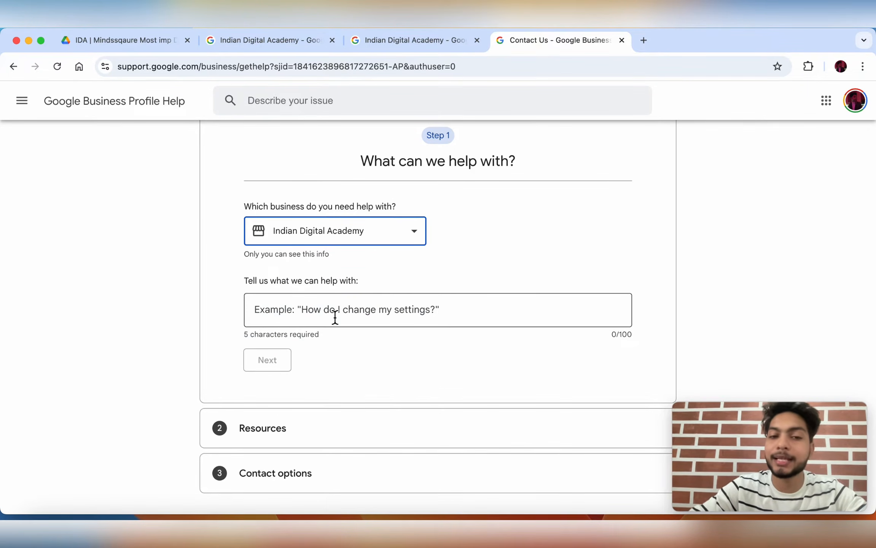
# Describe the issue as "my phone number is not visible on my Profile , please help me to approve my Contact number" and continue.
pyautogui.click(374, 315)
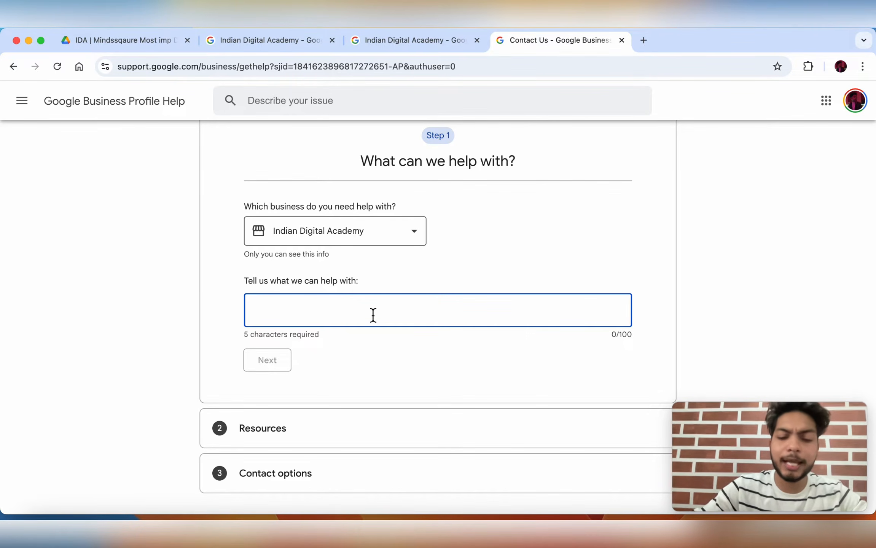
pyautogui.write('my phone number is not visible on my Profile , please help me to approve my')
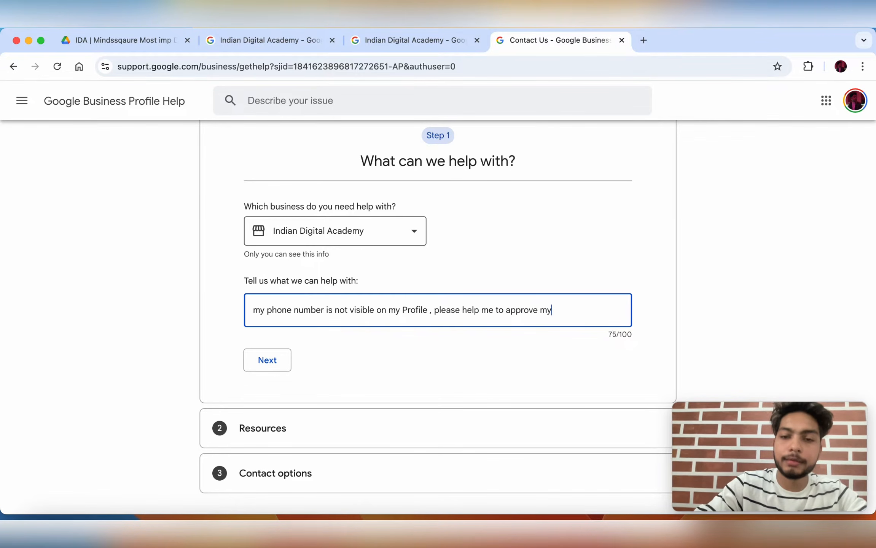
pyautogui.write('Contact number')
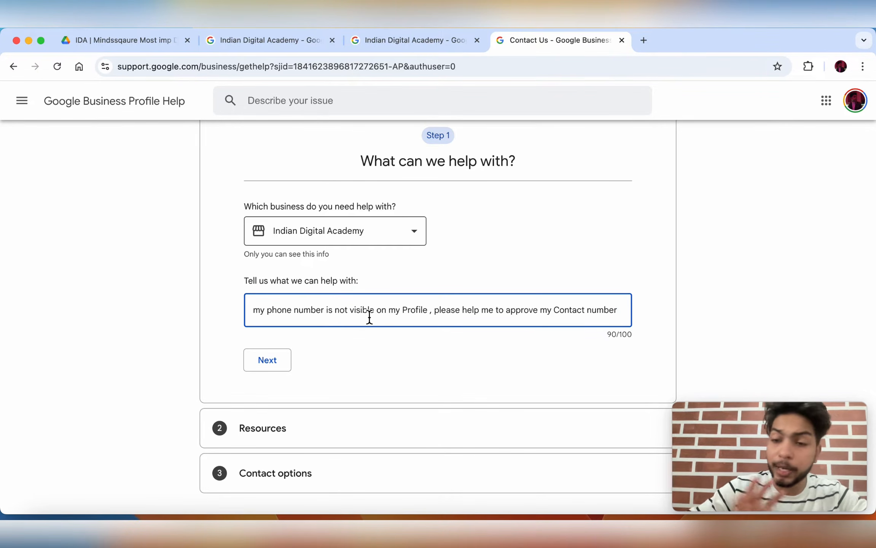
pyautogui.click(286, 360)
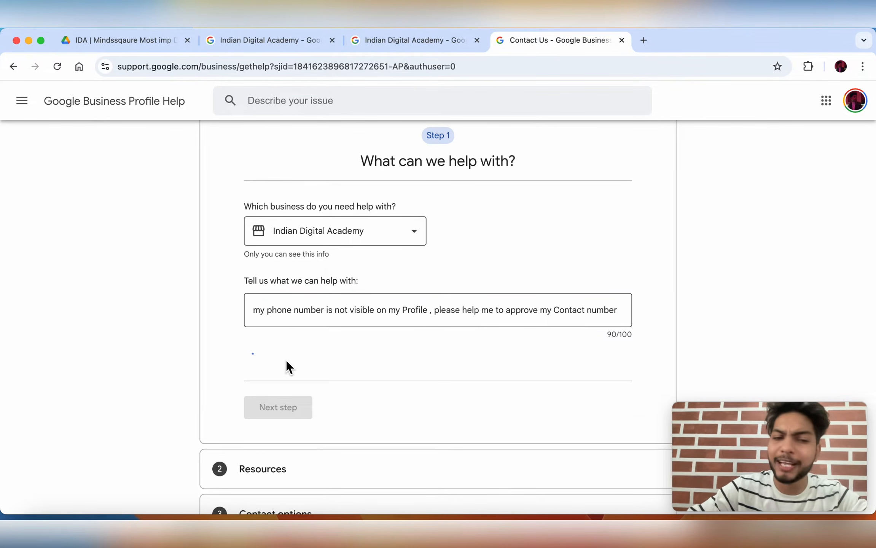
# Choose "Fixed phone number doesn't show" as the best description of the issue and proceed to the resources.
pyautogui.scroll(-1, 287, 361)
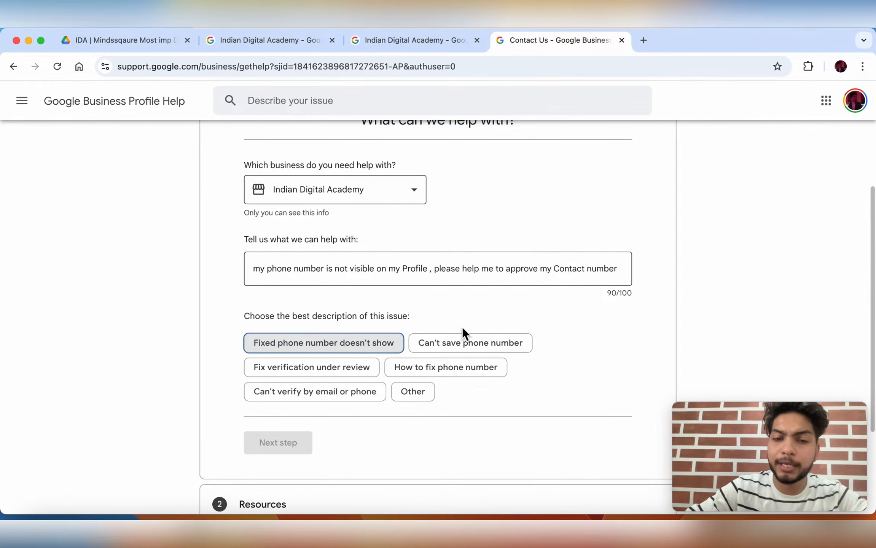
pyautogui.scroll(-1, 463, 327)
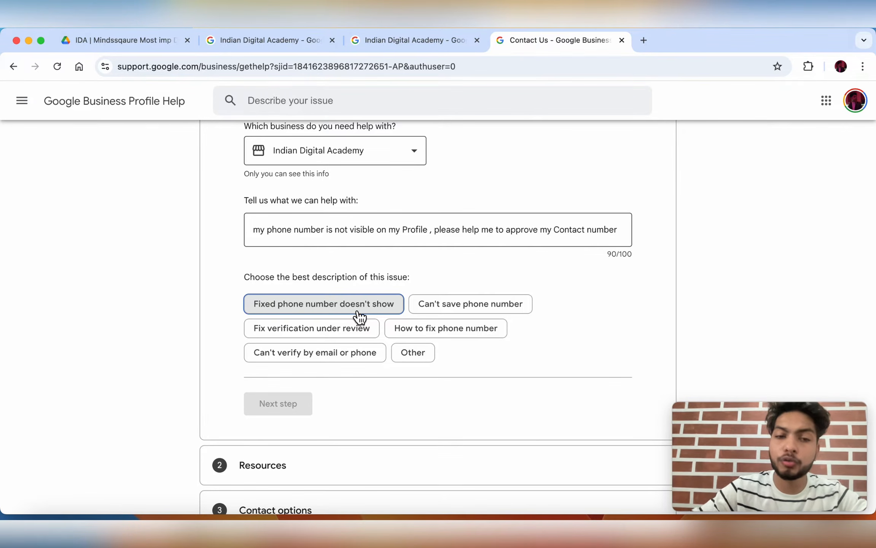
pyautogui.click(323, 308)
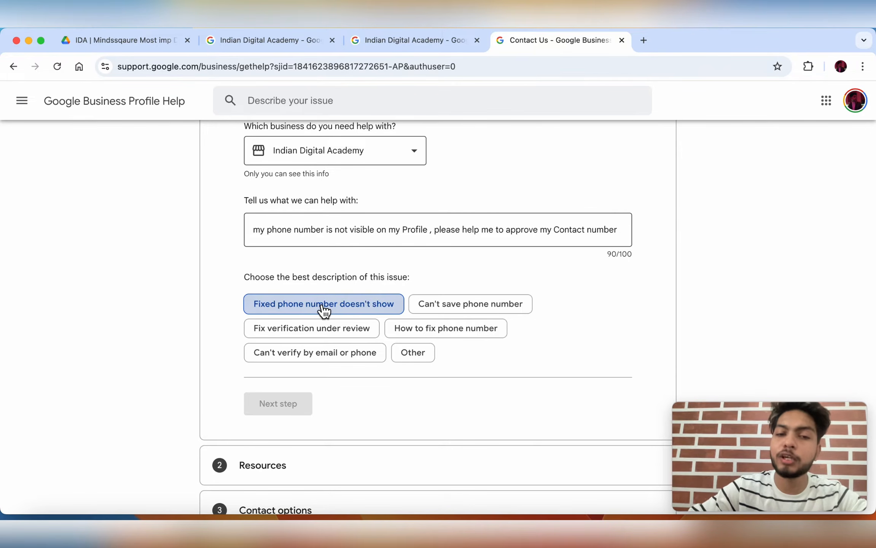
pyautogui.scroll(-1, 323, 309)
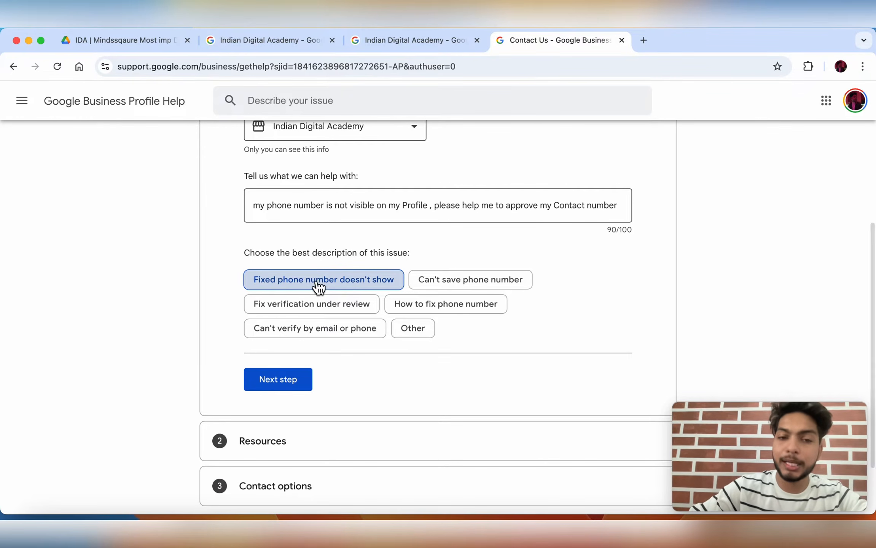
pyautogui.scroll(-1, 333, 301)
pyautogui.click(288, 369)
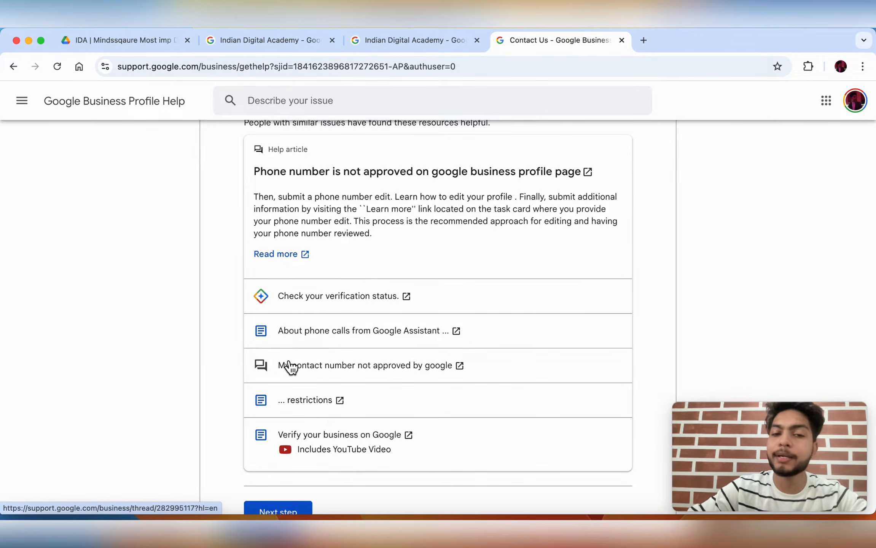
# Look over the suggested help resources and proceed past them to the contact options.
pyautogui.scroll(-1, 478, 348)
pyautogui.scroll(-1, 418, 316)
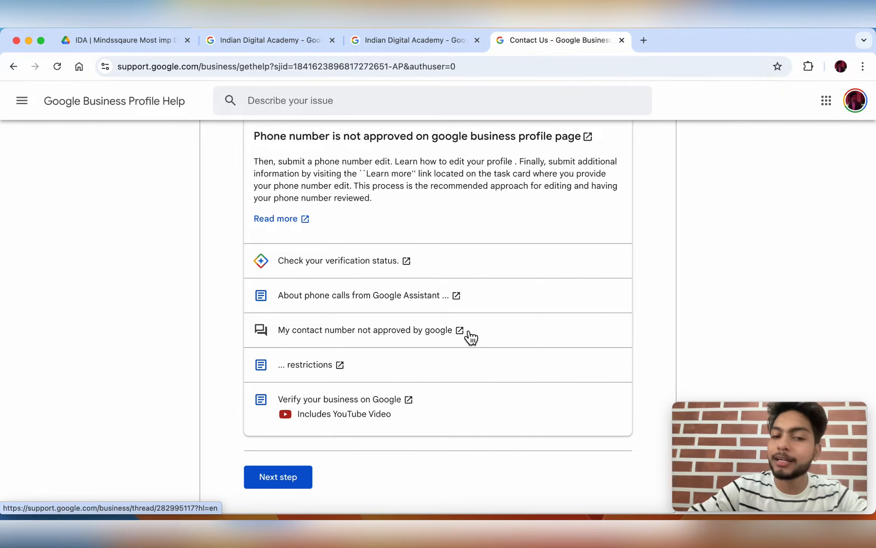
pyautogui.scroll(-1, 470, 337)
pyautogui.scroll(-1, 407, 331)
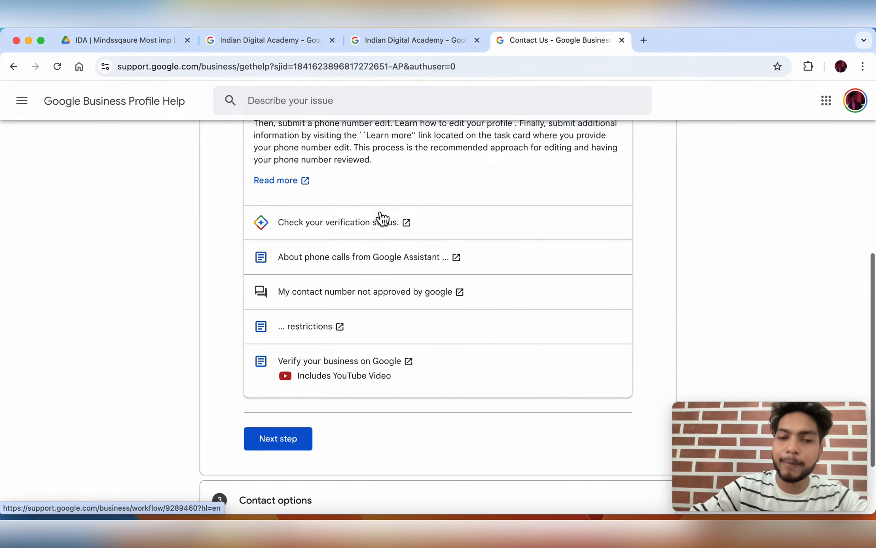
pyautogui.scroll(-3, 366, 363)
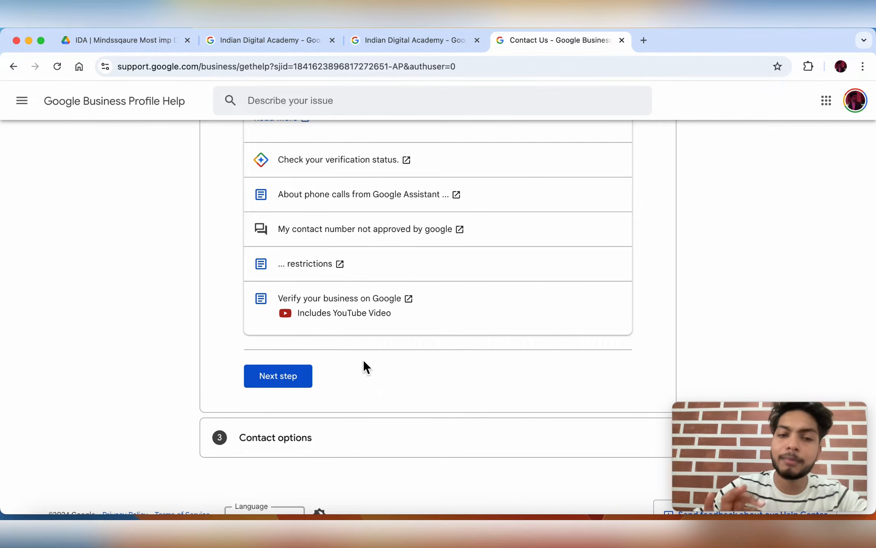
pyautogui.click(280, 381)
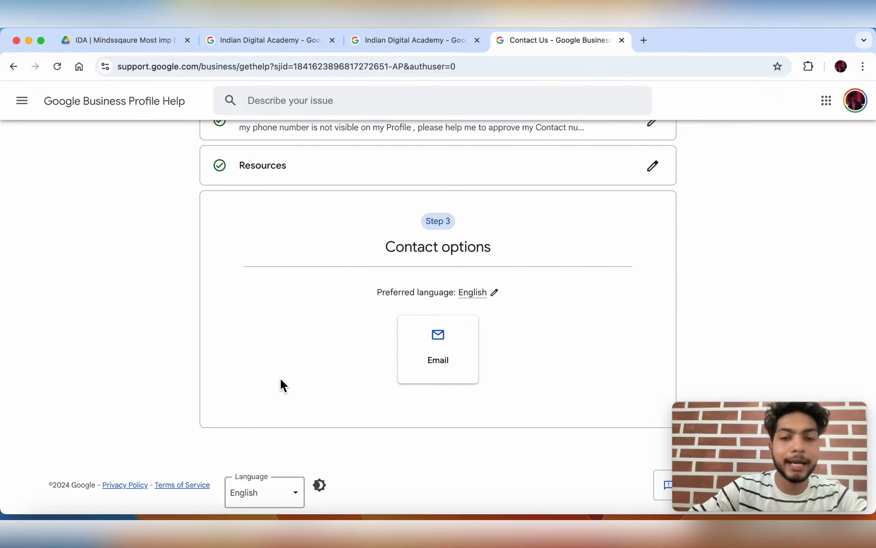
# Choose Email as the contact option for the support request.
pyautogui.scroll(1, 545, 338)
pyautogui.scroll(-1, 545, 338)
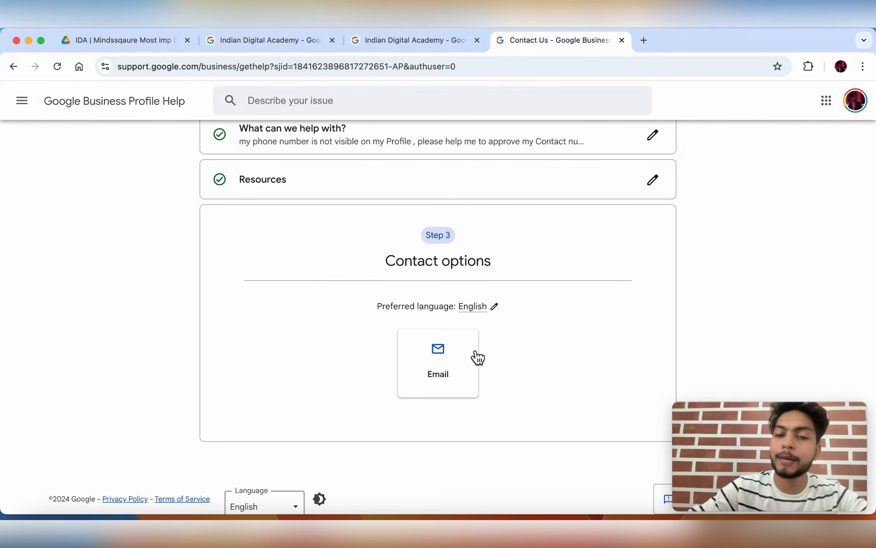
pyautogui.click(465, 372)
# Review the email request details with India as the country and open the phone review request form for India.
pyautogui.scroll(-6, 549, 348)
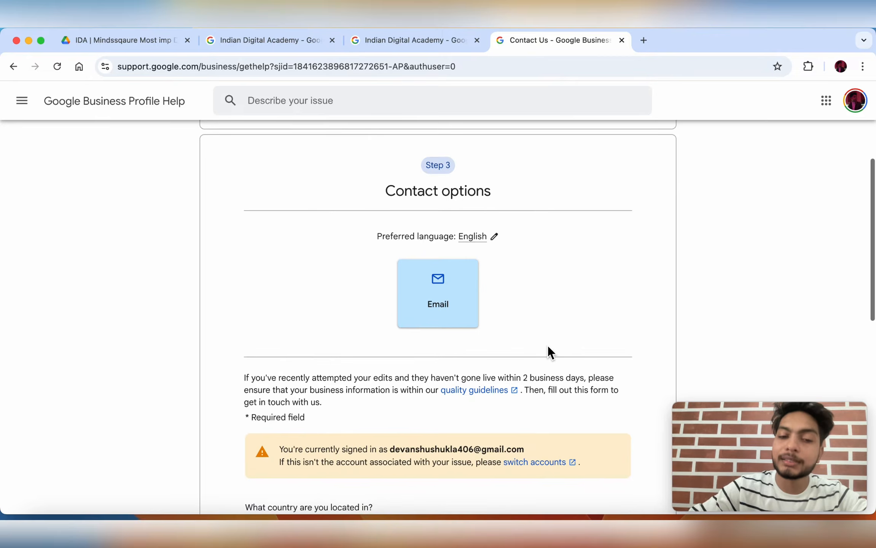
pyautogui.scroll(-8, 548, 345)
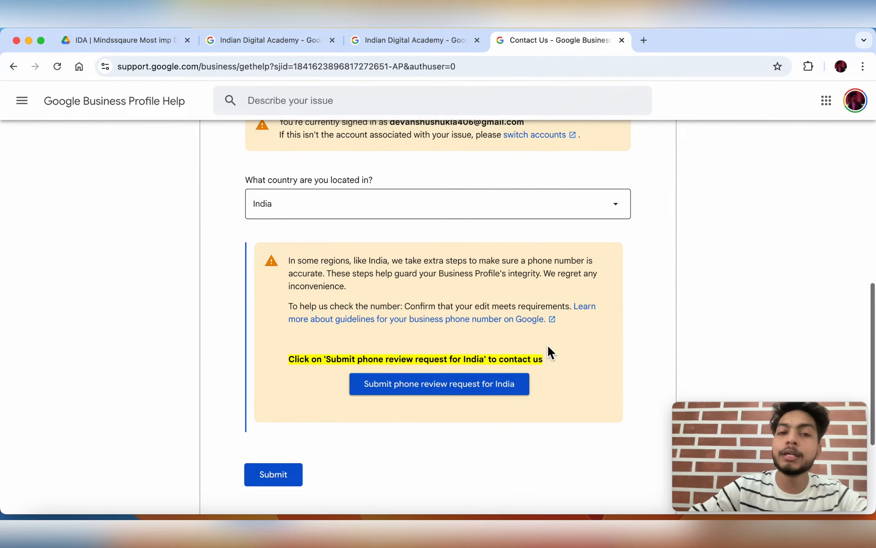
pyautogui.scroll(12, 548, 347)
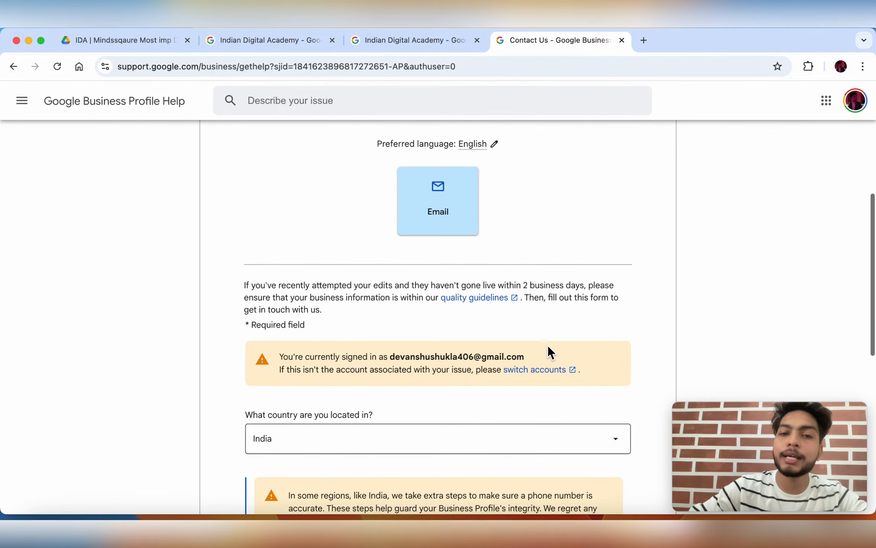
pyautogui.scroll(-5, 548, 347)
pyautogui.scroll(-2, 548, 345)
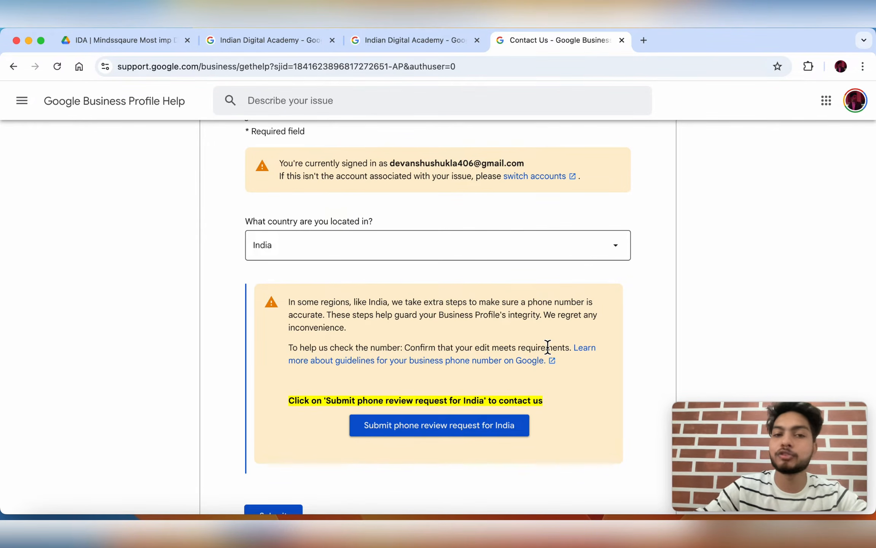
pyautogui.scroll(1, 547, 348)
pyautogui.scroll(-2, 548, 347)
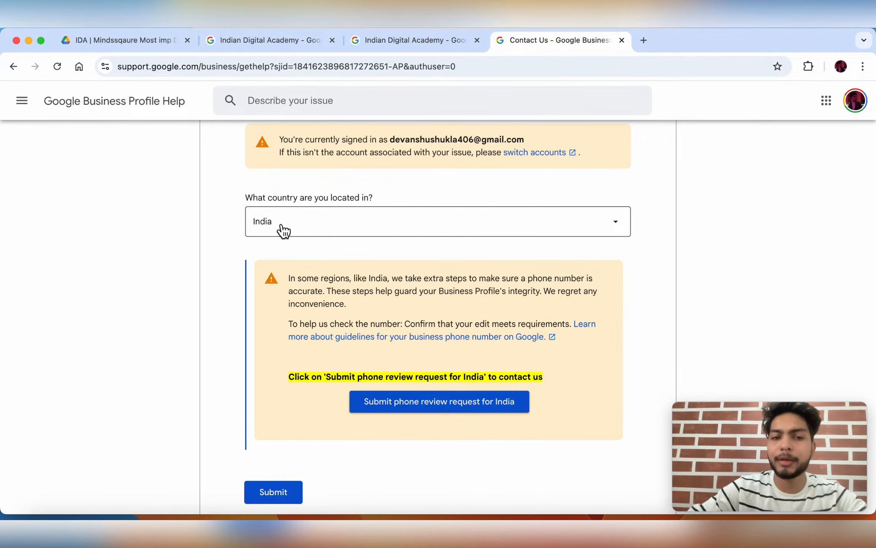
pyautogui.scroll(-1, 336, 225)
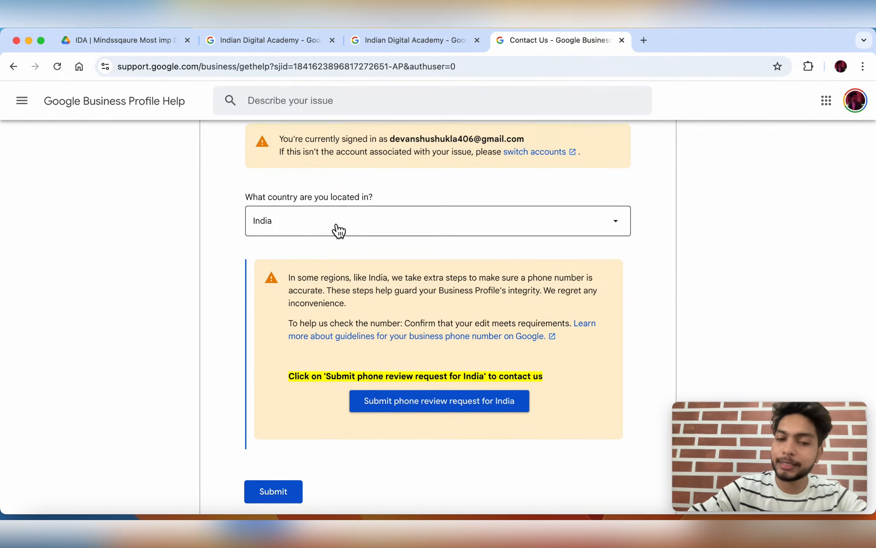
pyautogui.scroll(-2, 336, 227)
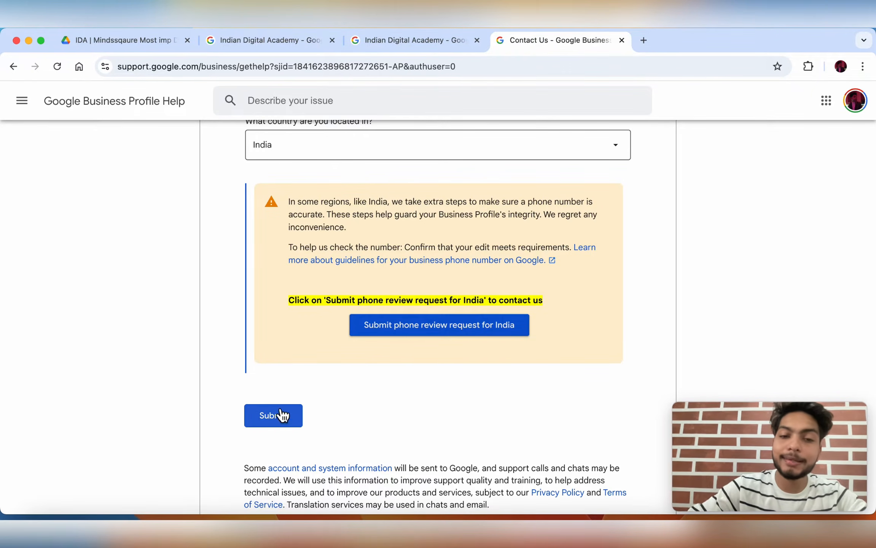
pyautogui.click(416, 331)
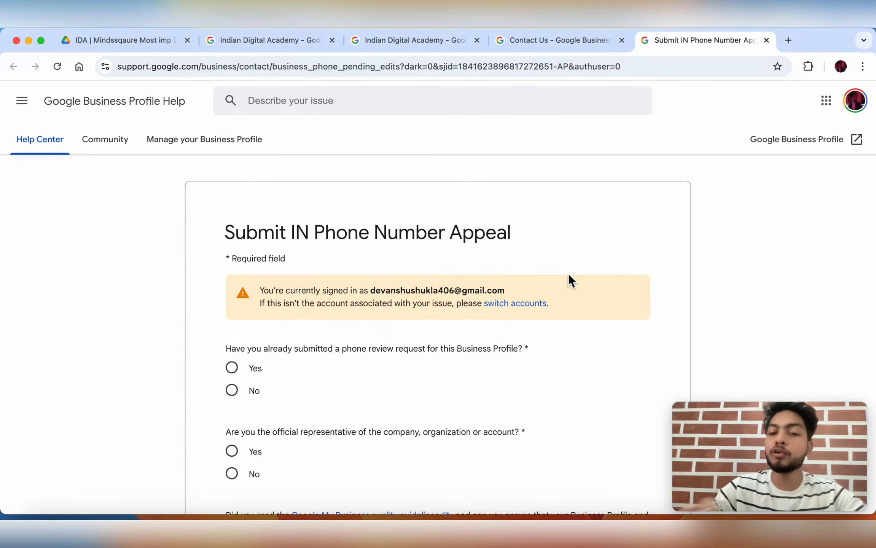
# Answer Yes to the appeal questions about a previously submitted review request, being the official representative, and complying with the quality guidelines.
pyautogui.scroll(-3, 569, 275)
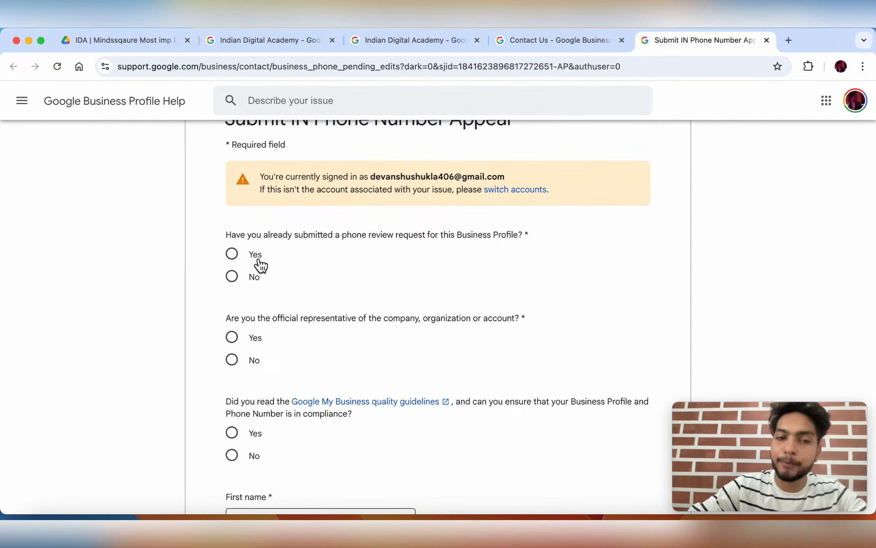
pyautogui.click(244, 262)
pyautogui.scroll(-2, 396, 283)
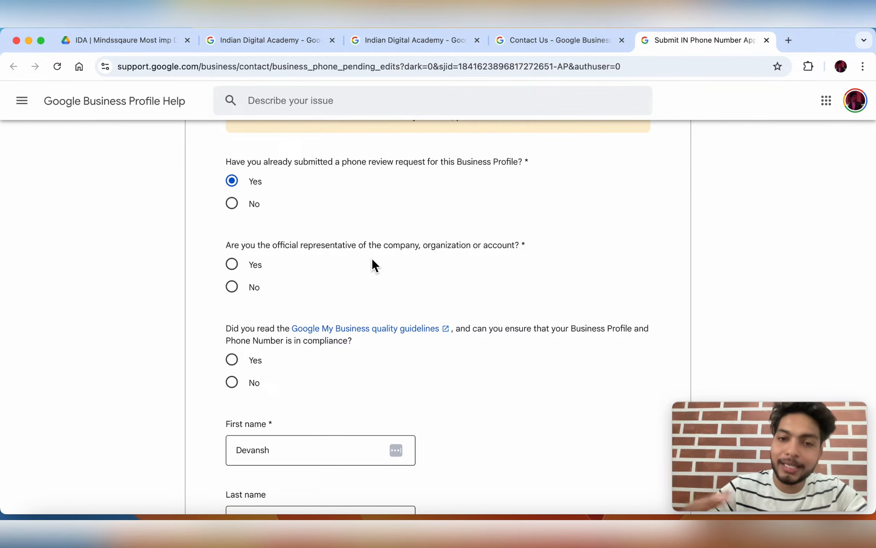
pyautogui.click(232, 265)
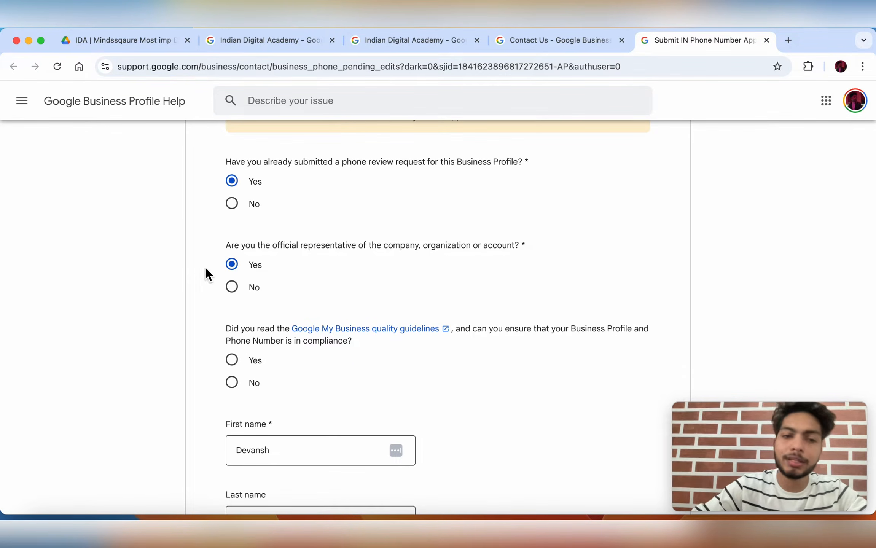
pyautogui.scroll(-2, 264, 265)
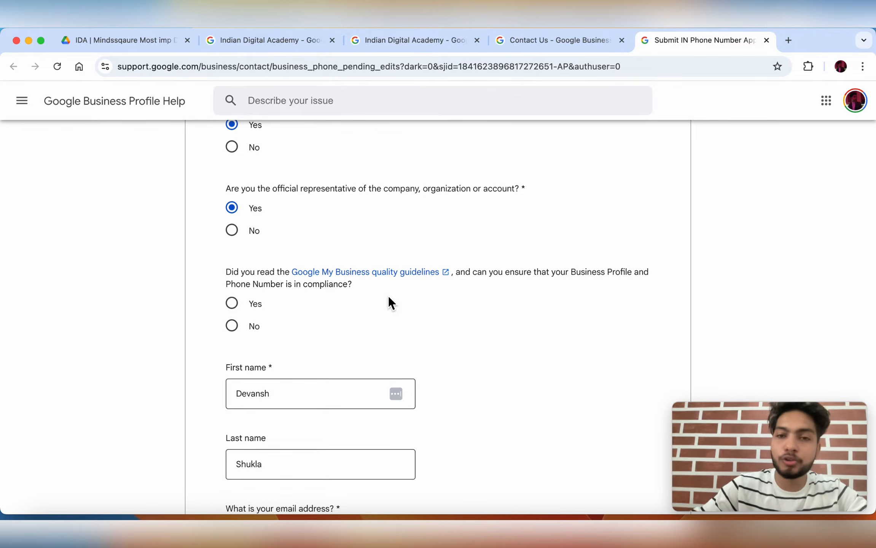
pyautogui.click(236, 309)
pyautogui.scroll(-4, 395, 318)
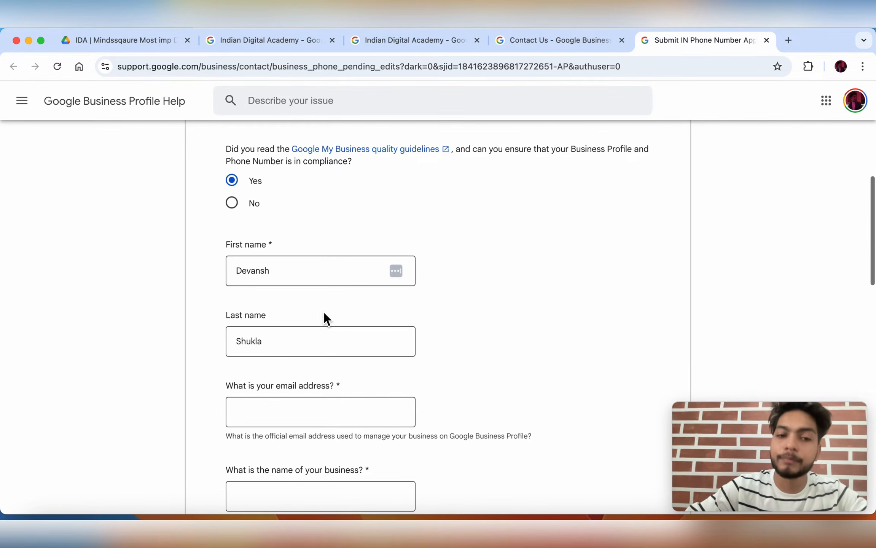
pyautogui.scroll(-1, 305, 285)
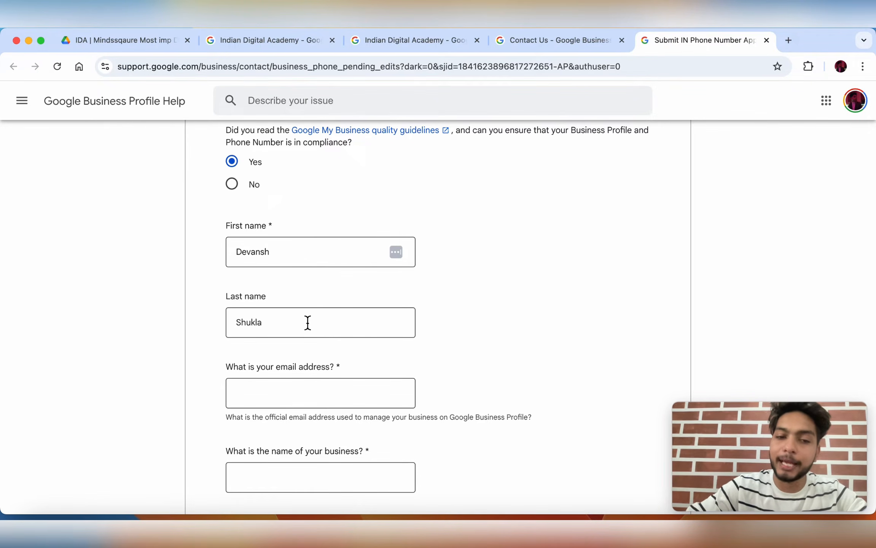
# Fill in the contact's first name, last name and email address from the saved autofill details.
pyautogui.scroll(-3, 307, 323)
pyautogui.click(283, 322)
pyautogui.write('deva')
pyautogui.click(352, 360)
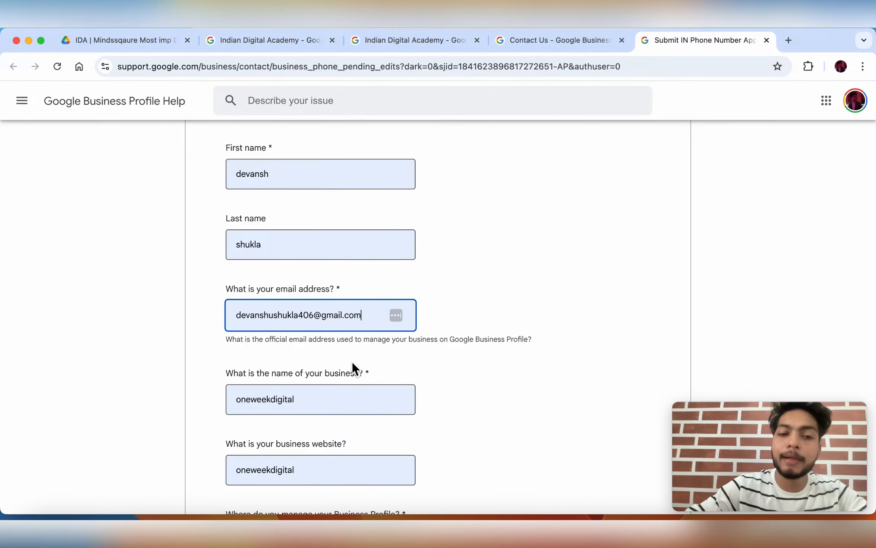
# Replace the autofilled business name with Indian Digital Academy.
pyautogui.scroll(-4, 550, 350)
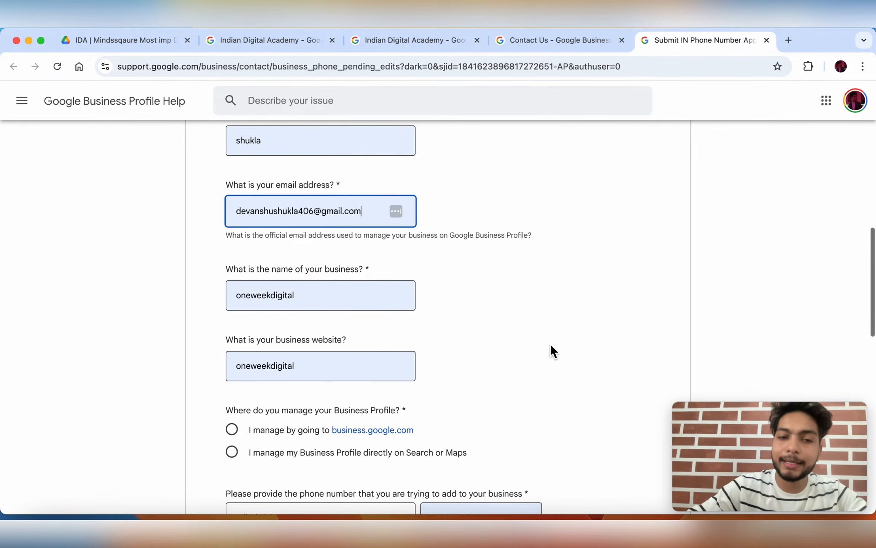
pyautogui.doubleClick(309, 303)
pyautogui.press('BackSpace')
pyautogui.write('On')
pyautogui.press('BackSpace')
pyautogui.press('BackSpace')
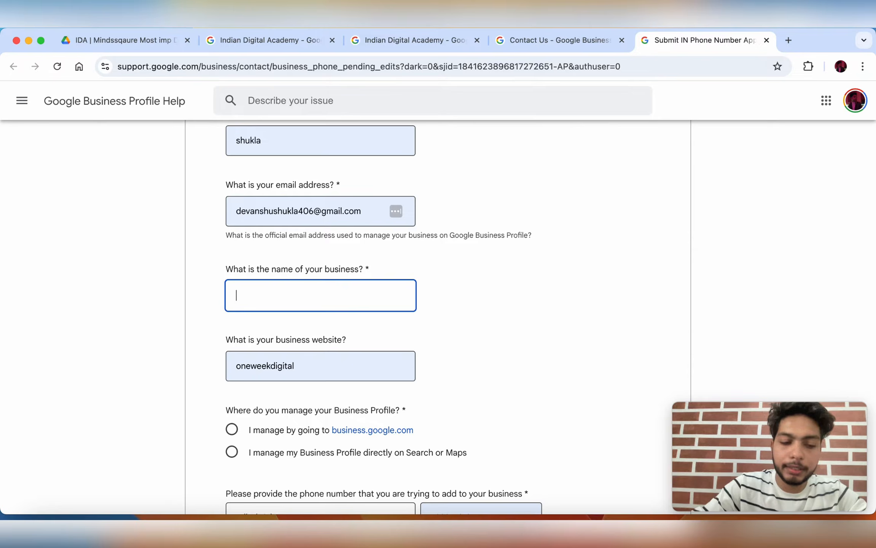
pyautogui.write('Indian Digital Academy')
# Replace the autofilled business website with indiandigitalacademy.com.
pyautogui.scroll(-1, 457, 323)
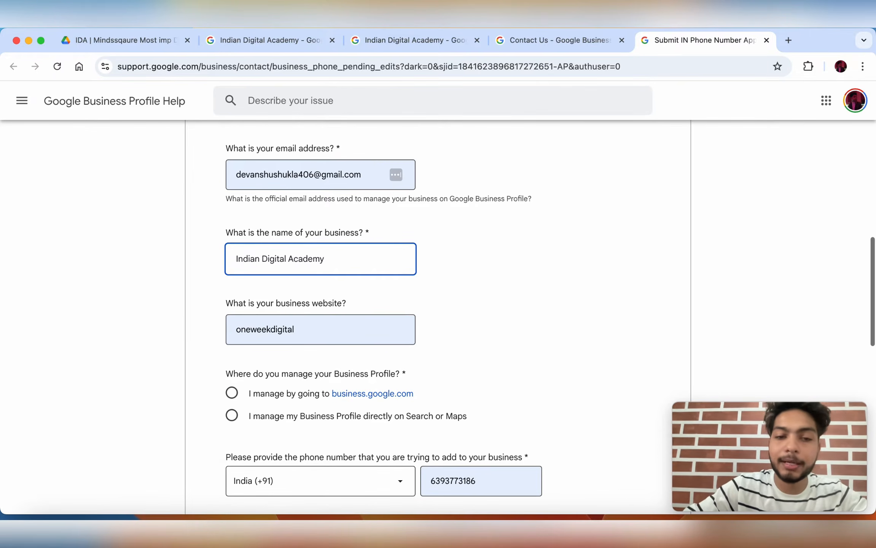
pyautogui.doubleClick(321, 332)
pyautogui.press('BackSpace')
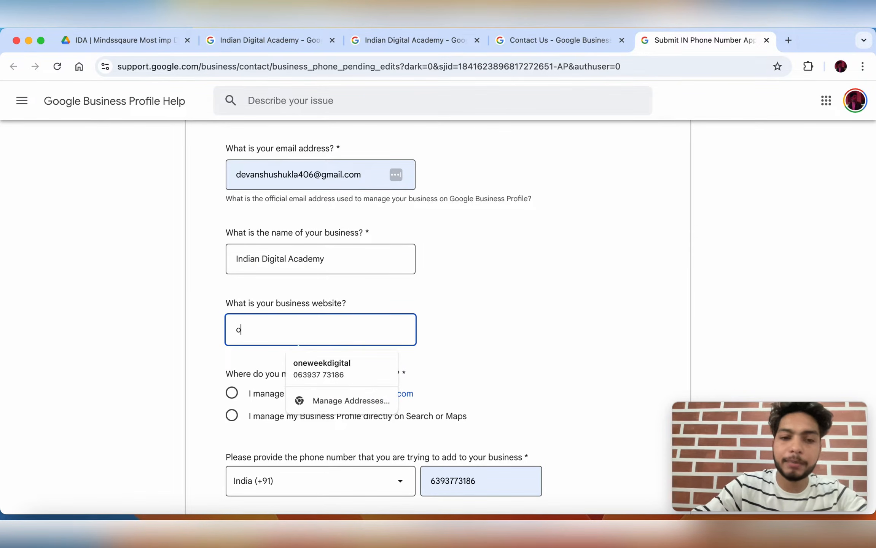
pyautogui.write('indiandig')
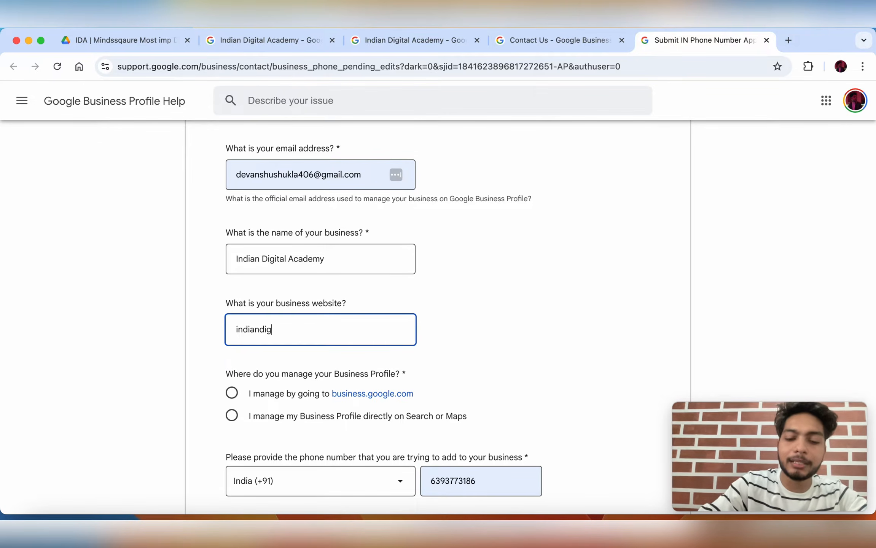
pyautogui.write('ital')
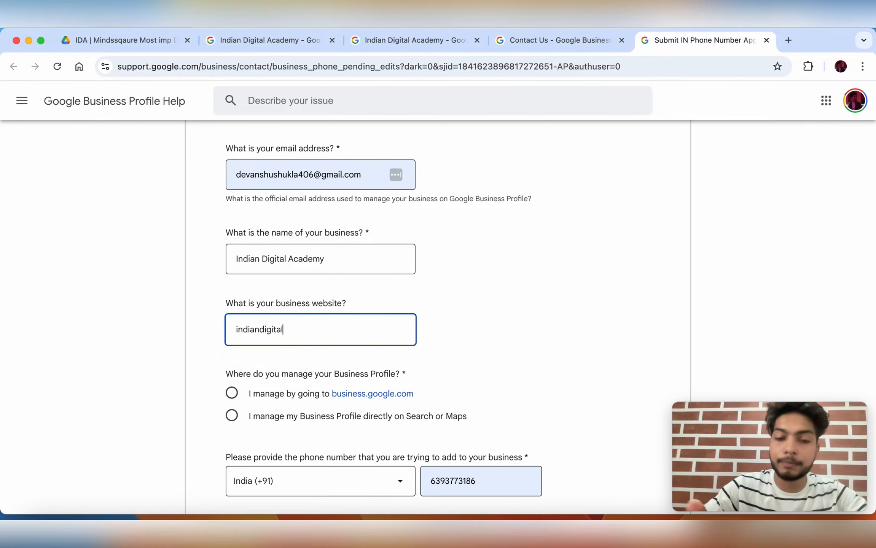
pyautogui.write('academy.com')
# Indicate that the Business Profile is managed through business.google.com and check the example showing where to find the profile URL.
pyautogui.scroll(-3, 476, 335)
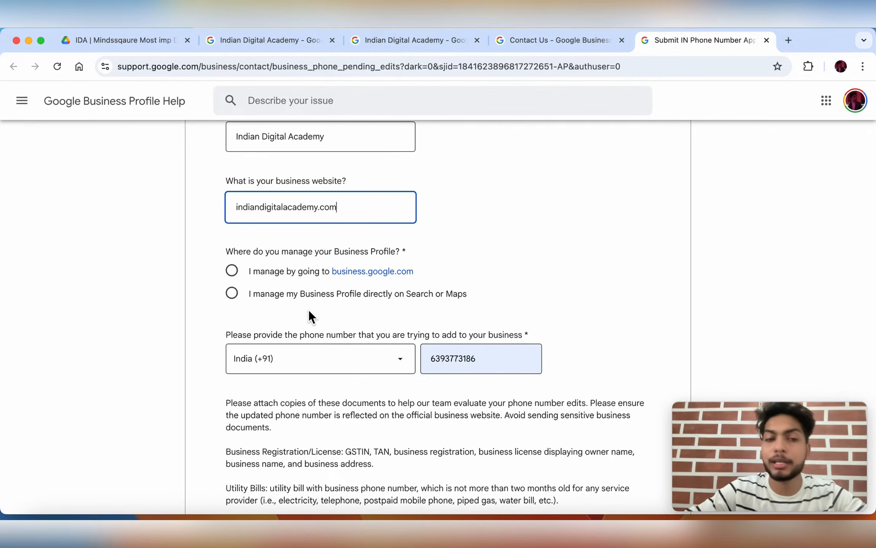
pyautogui.click(234, 274)
pyautogui.scroll(-3, 425, 293)
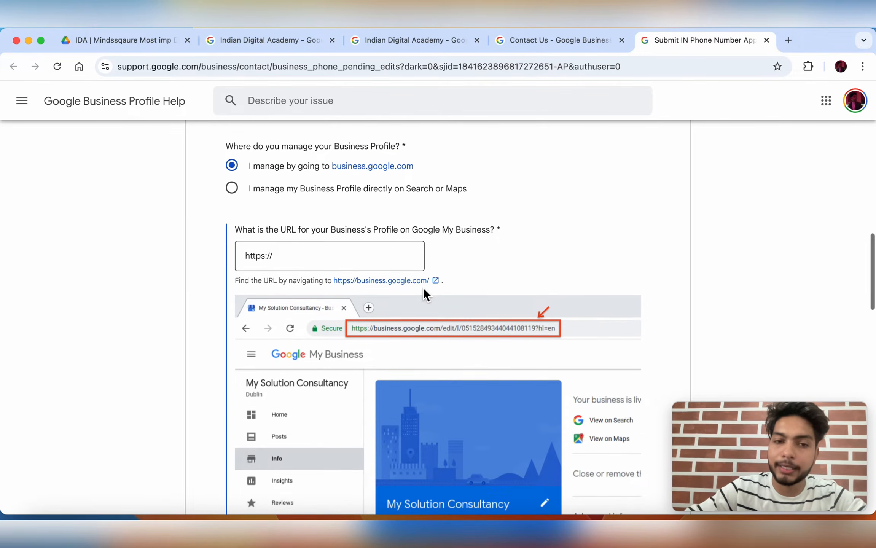
pyautogui.scroll(1, 424, 289)
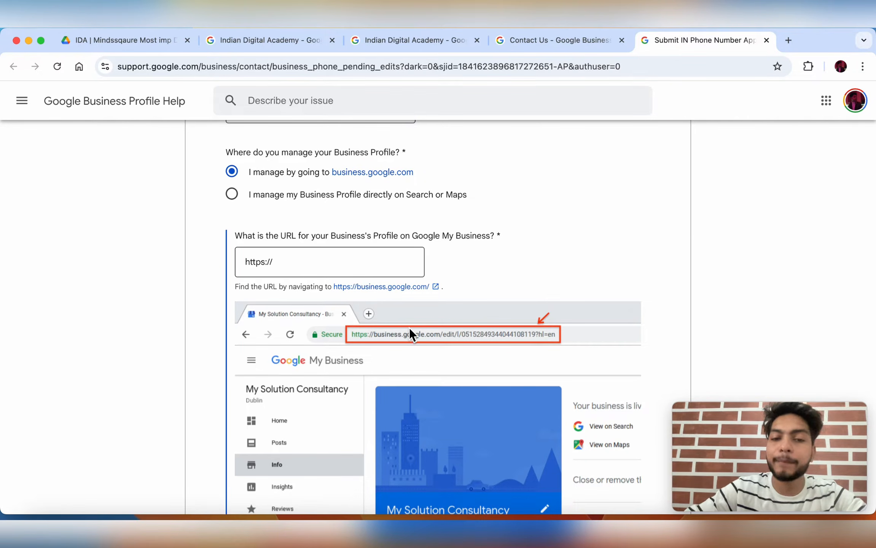
pyautogui.scroll(-3, 409, 328)
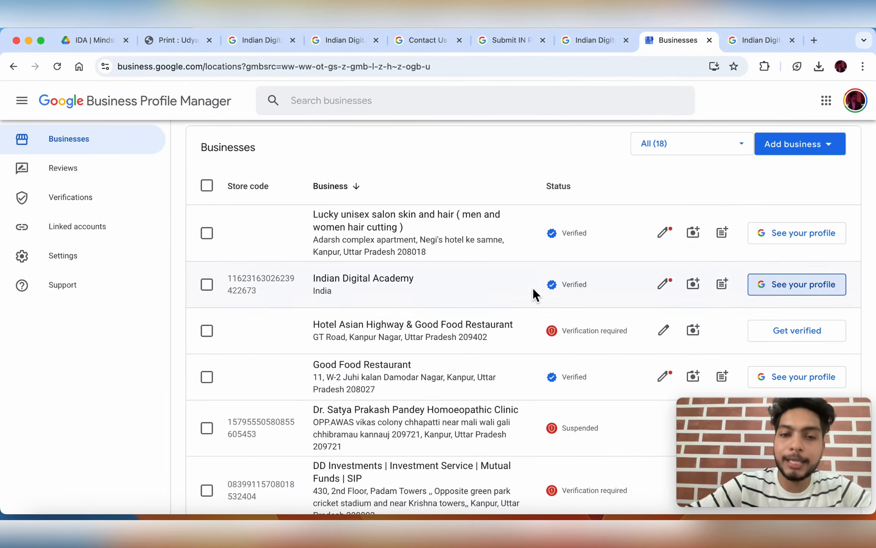
# Find Indian Digital Academy among the businesses in Google Business Profile Manager and copy its profile link address.
pyautogui.scroll(-5, 532, 287)
pyautogui.moveTo(721, 405); pyautogui.dragTo(561, 404)
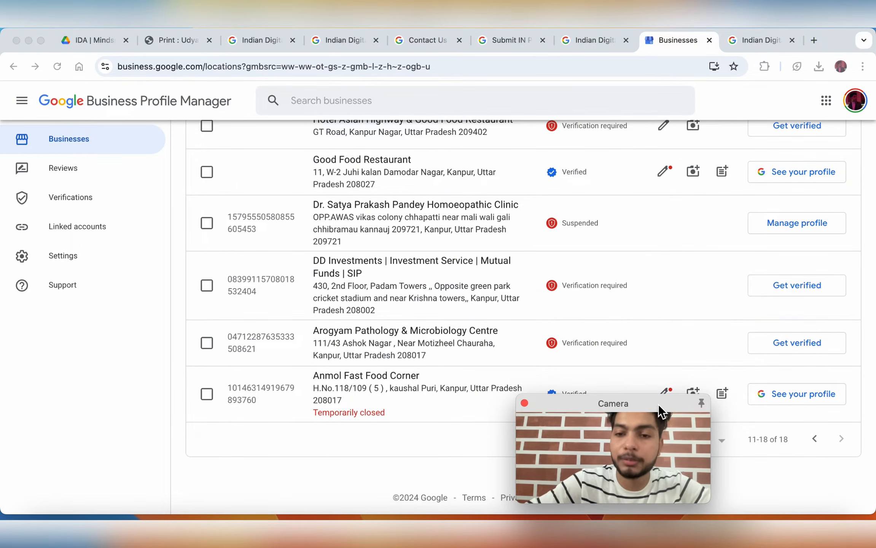
pyautogui.moveTo(662, 405); pyautogui.dragTo(842, 396)
pyautogui.scroll(7, 504, 346)
pyautogui.scroll(-7, 503, 340)
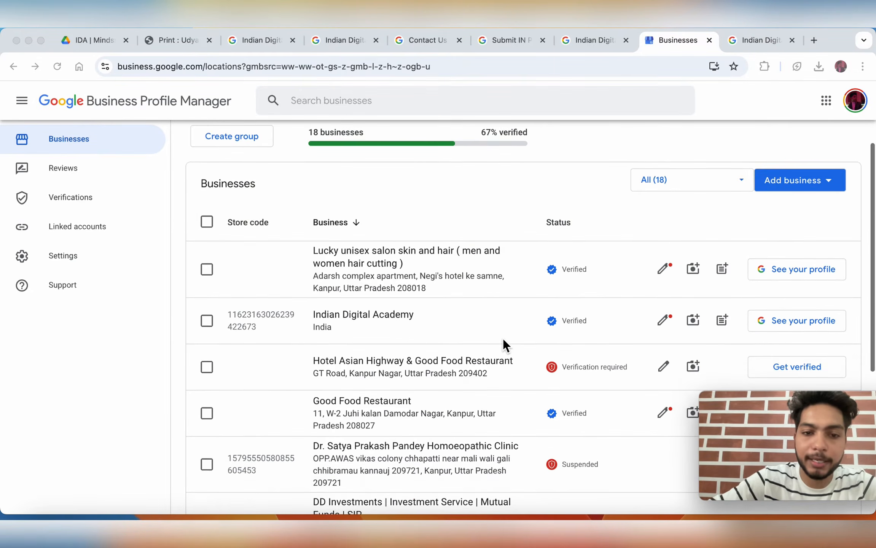
pyautogui.scroll(7, 504, 340)
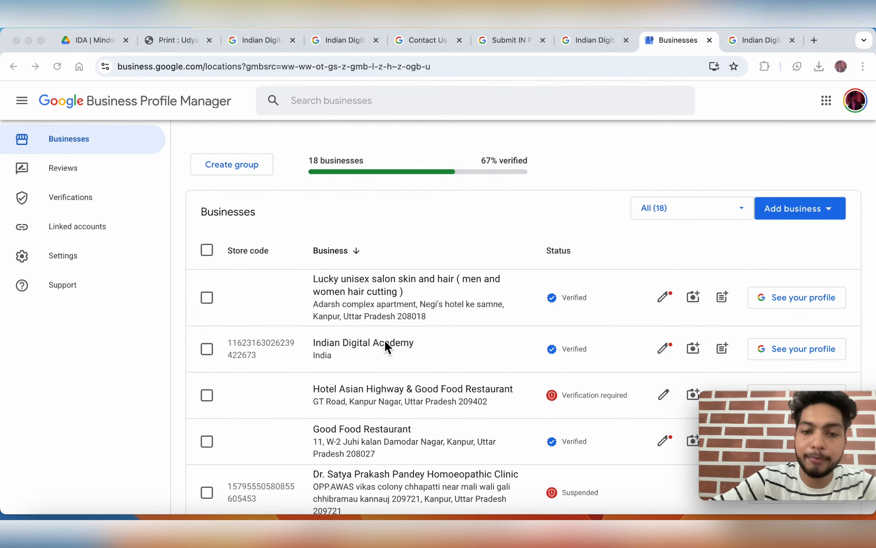
pyautogui.scroll(-1, 348, 340)
pyautogui.scroll(-1, 349, 341)
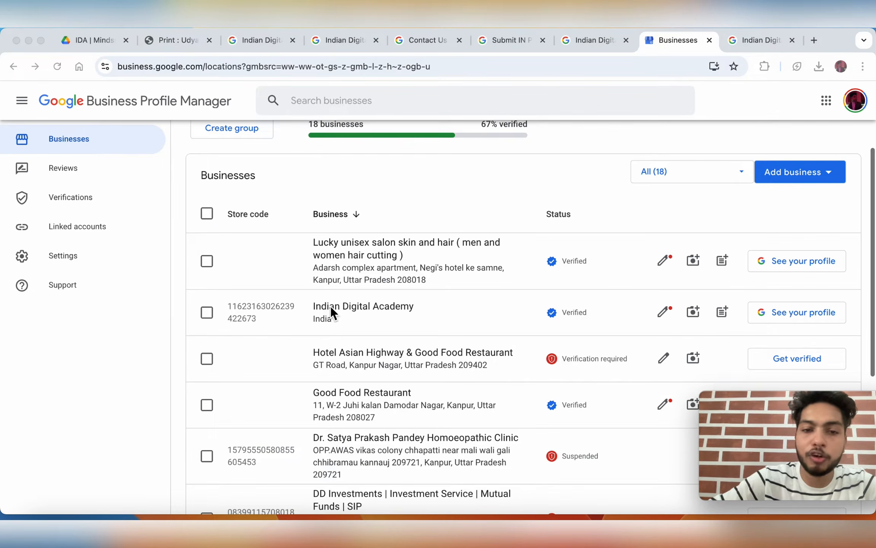
pyautogui.rightClick(359, 310)
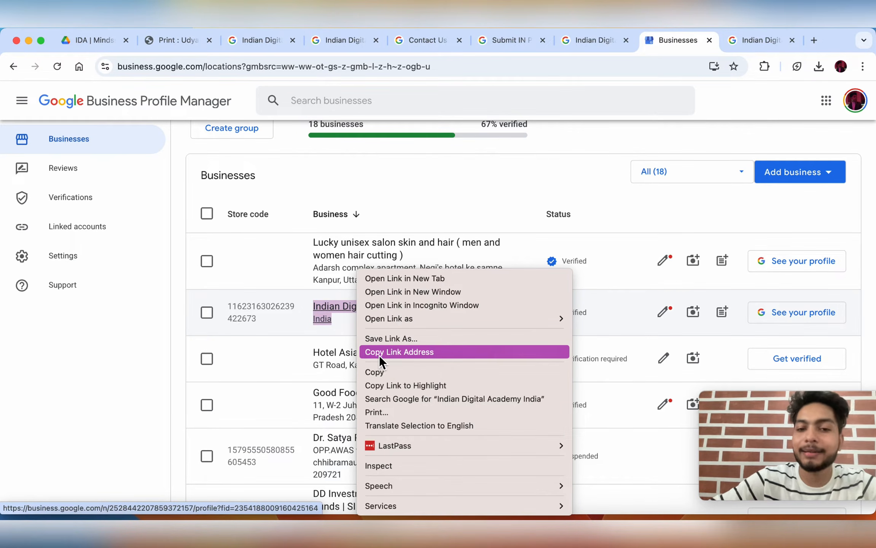
pyautogui.click(406, 355)
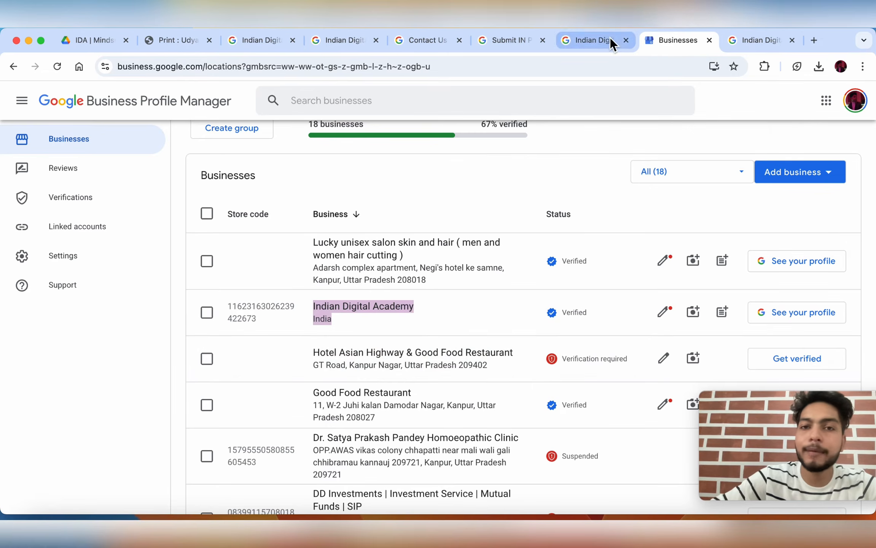
# Return to the phone number appeal form and paste the copied link as the business's profile URL.
pyautogui.click(442, 45)
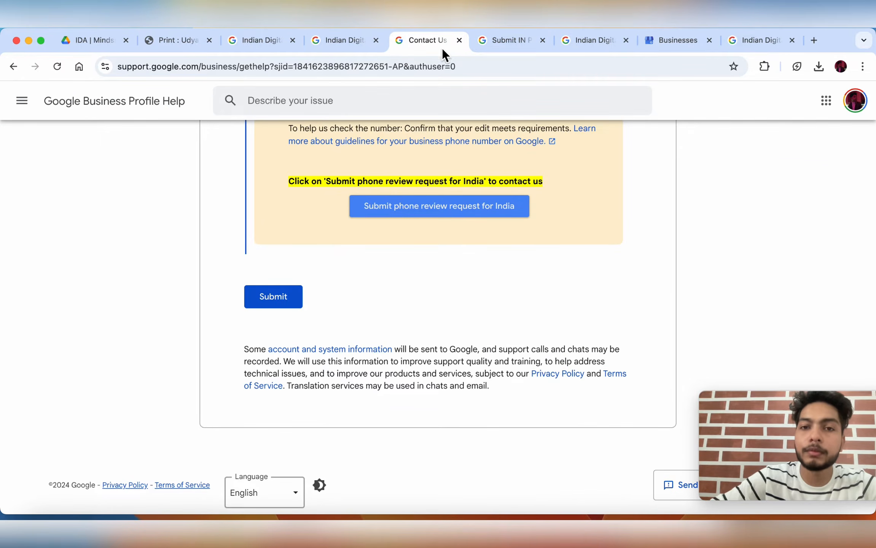
pyautogui.click(500, 36)
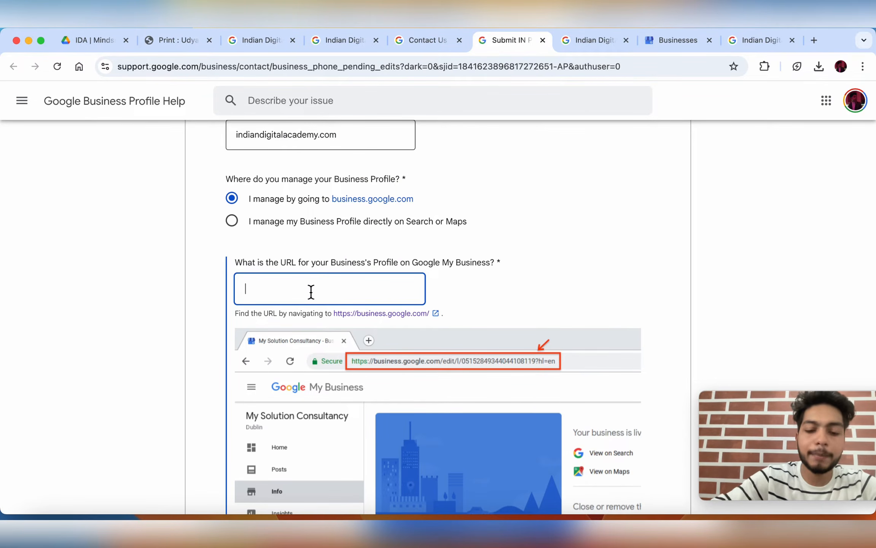
pyautogui.press('super+v')
pyautogui.hscroll(-3, 338, 291)
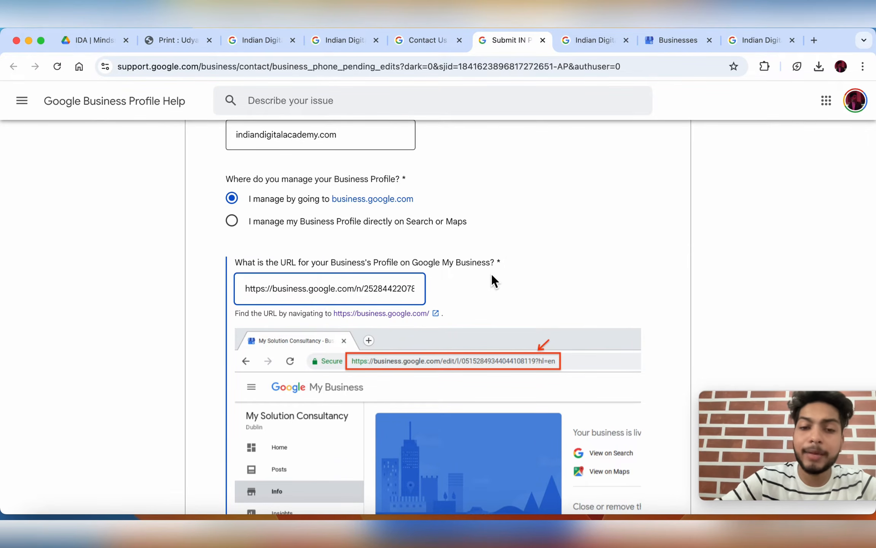
pyautogui.scroll(-2, 492, 276)
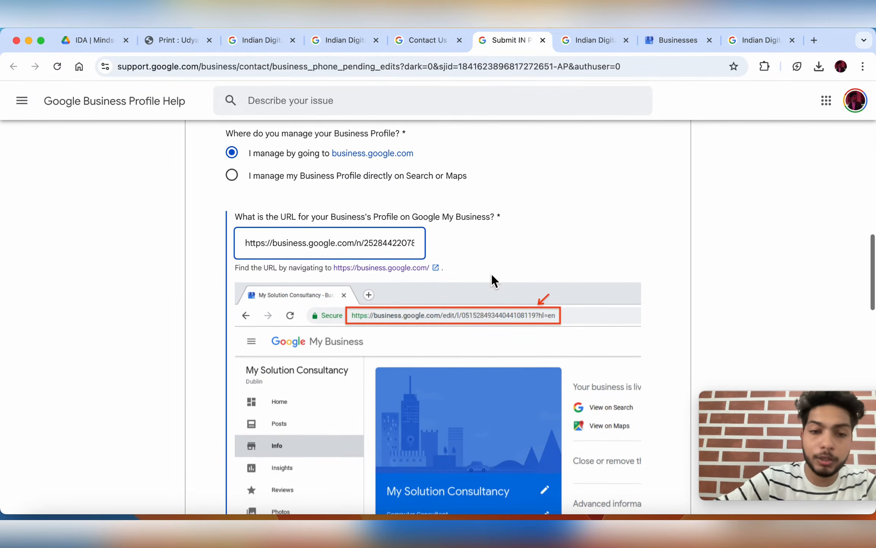
pyautogui.click(757, 398)
pyautogui.moveTo(757, 398); pyautogui.dragTo(733, 405)
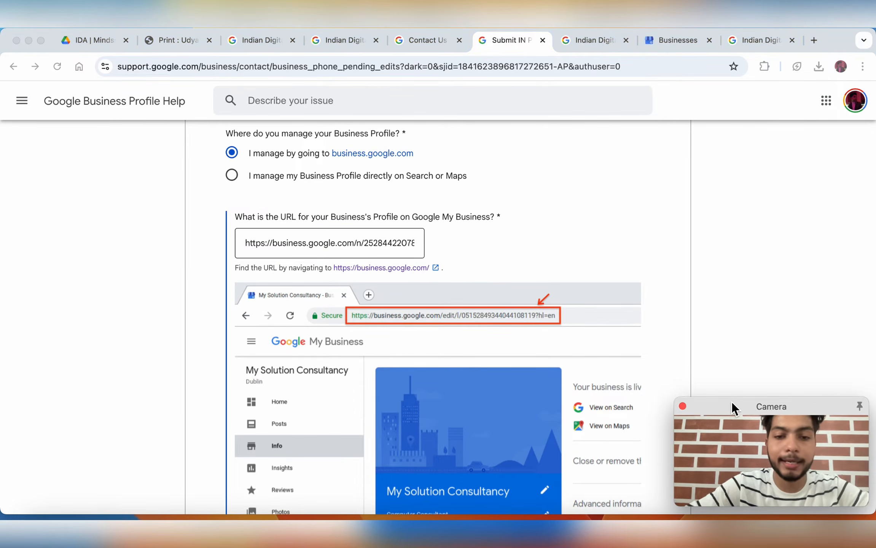
# Replace the autofilled phone number with the business phone number copied from the Google My Business note in the Notes app.
pyautogui.scroll(-10, 618, 345)
pyautogui.scroll(-5, 618, 345)
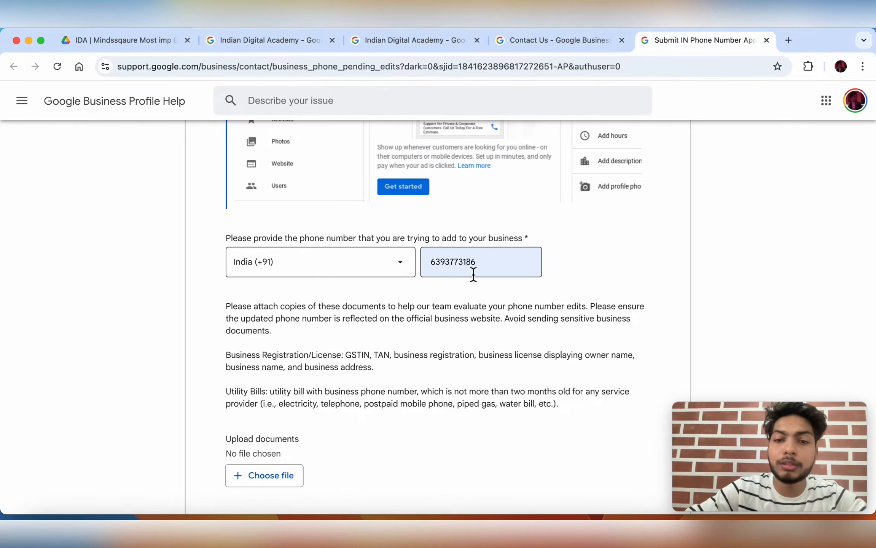
pyautogui.doubleClick(495, 271)
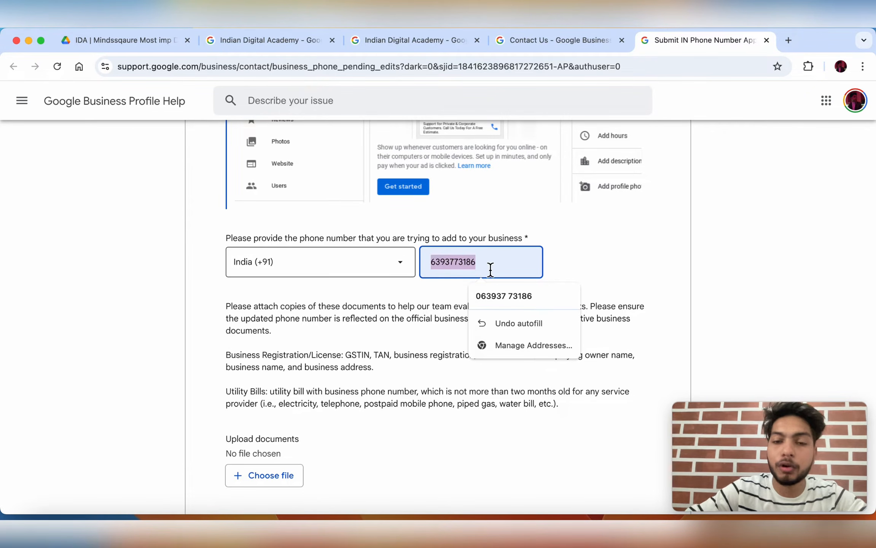
pyautogui.click(434, 297)
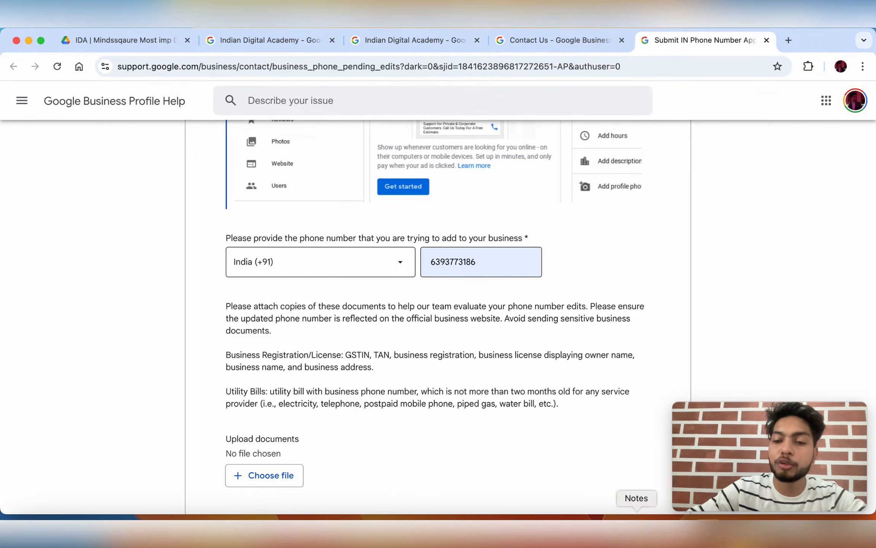
pyautogui.click(634, 533)
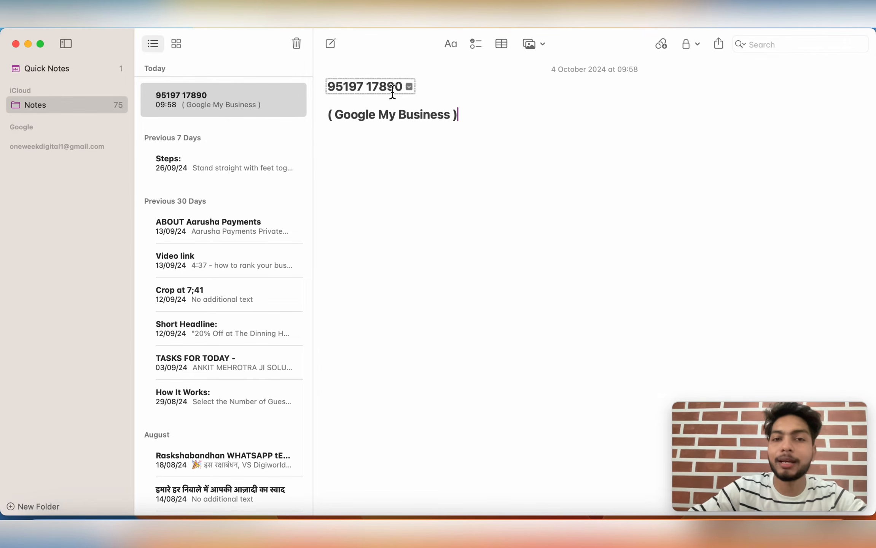
pyautogui.click(358, 87)
pyautogui.tripleClick(359, 86)
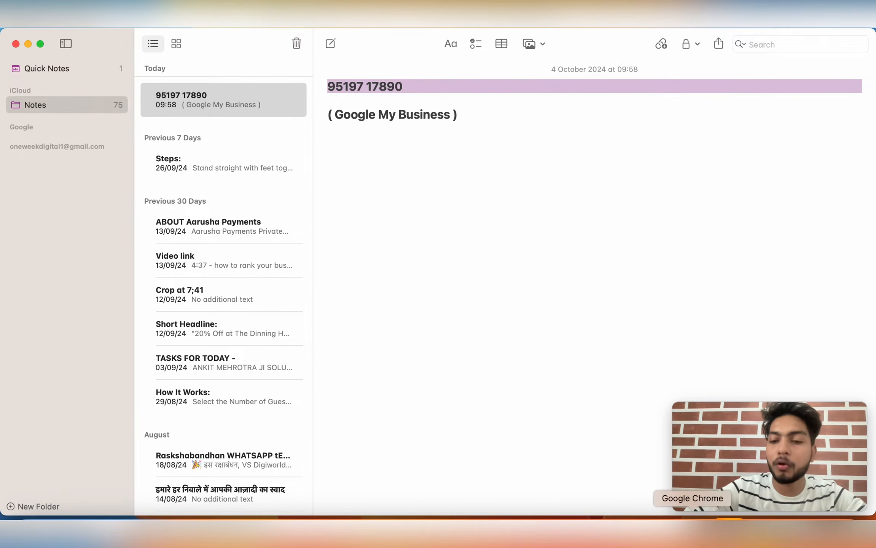
pyautogui.click(703, 533)
pyautogui.doubleClick(475, 266)
pyautogui.press('BackSpace')
pyautogui.press('super+v')
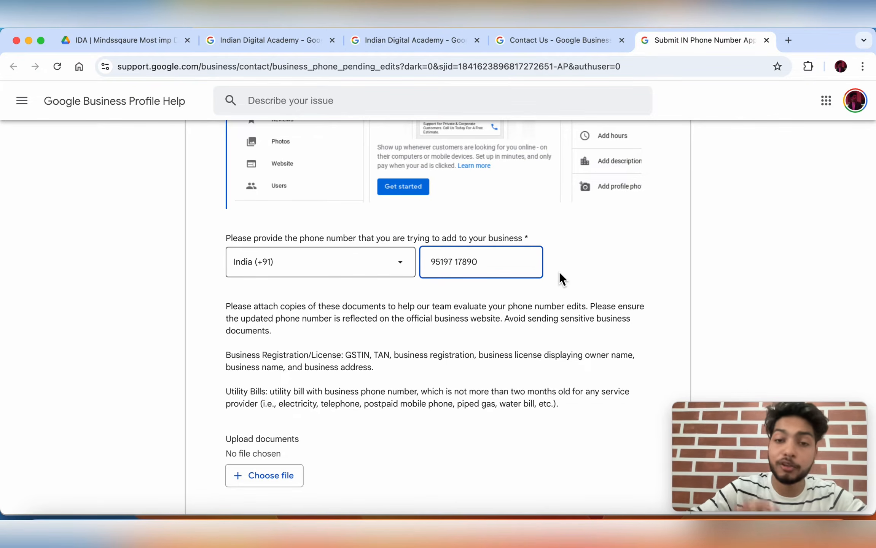
# Review the form's supporting document requirements and open the Print _ Udyam Registration Certificate PDF from the IDA folder in Google Drive.
pyautogui.scroll(-3, 560, 271)
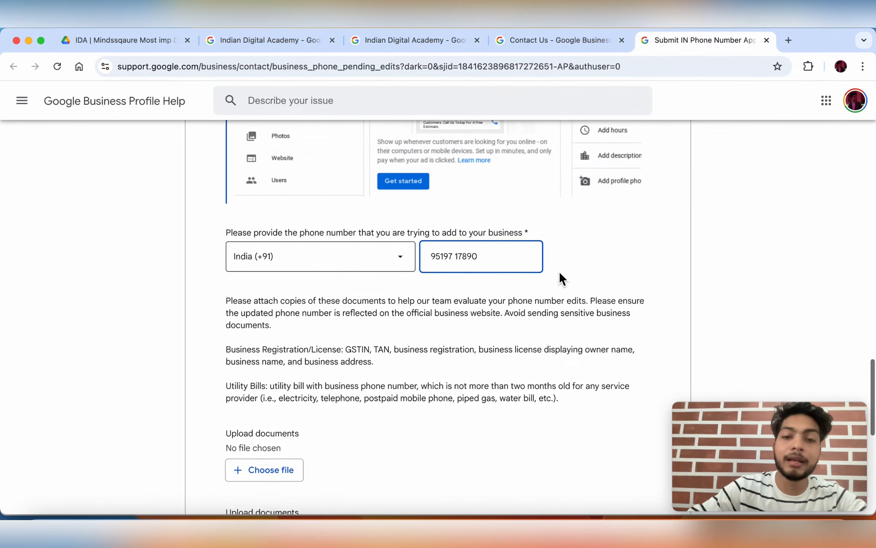
pyautogui.scroll(-2, 559, 274)
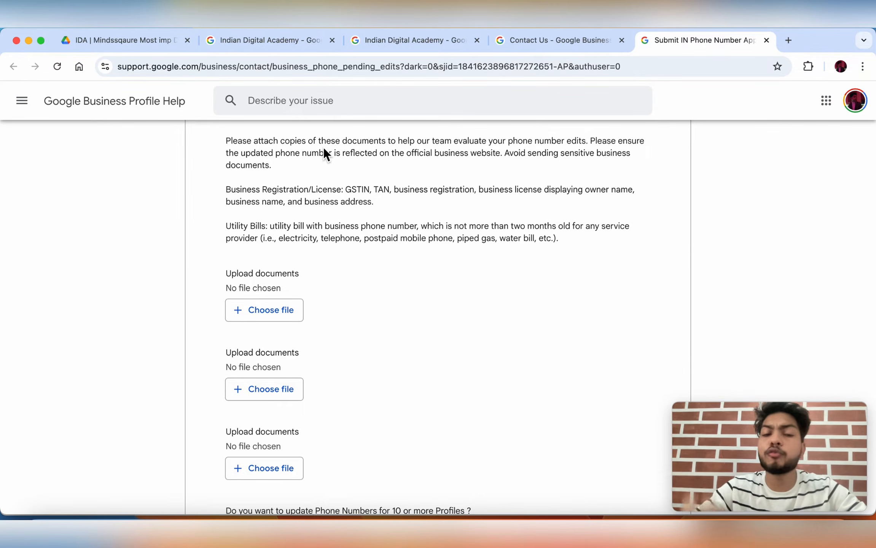
pyautogui.scroll(-1, 378, 259)
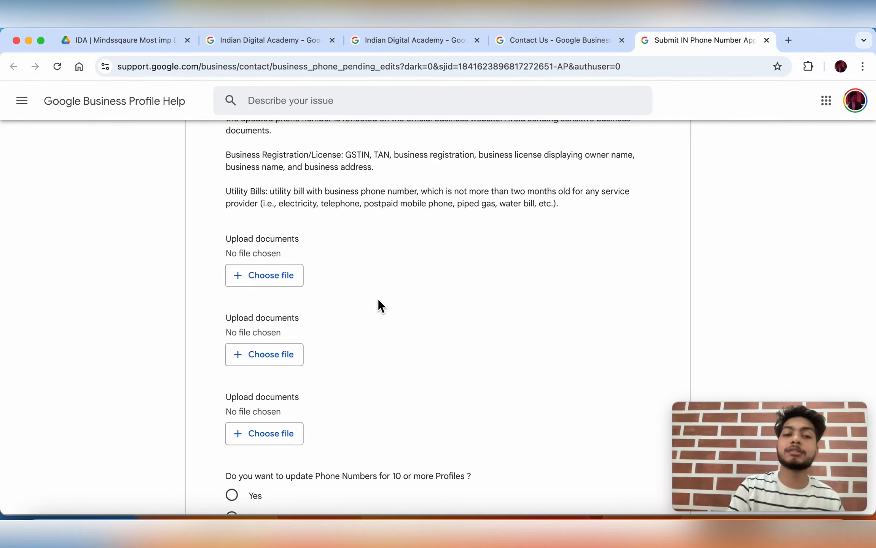
pyautogui.scroll(-1, 378, 300)
pyautogui.scroll(5, 378, 300)
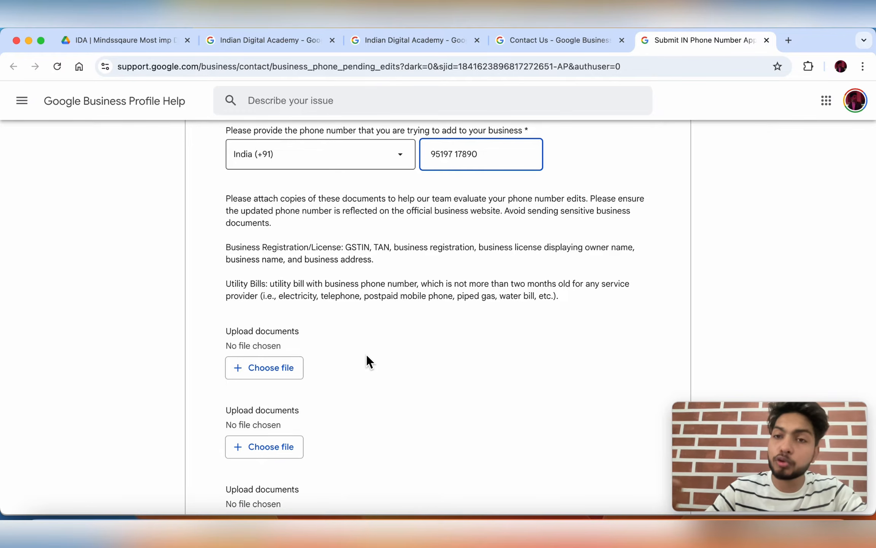
pyautogui.scroll(-1, 367, 358)
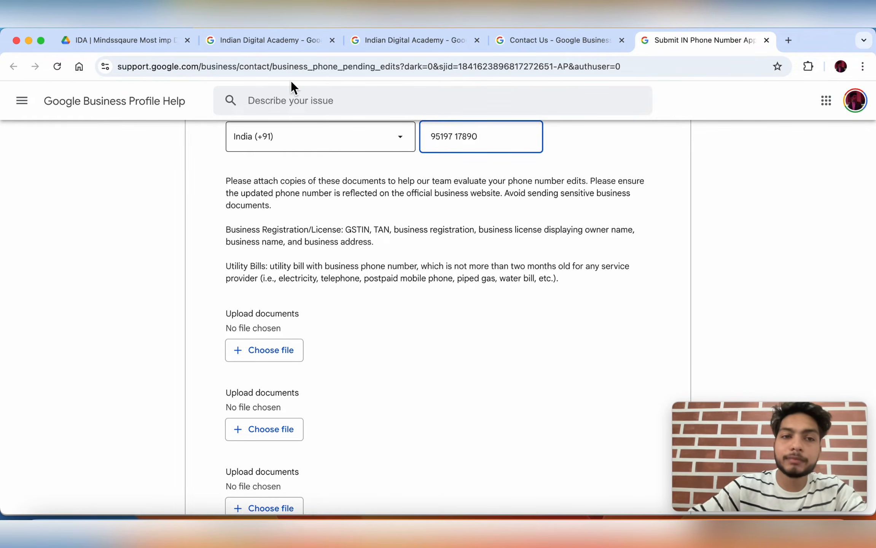
pyautogui.click(138, 39)
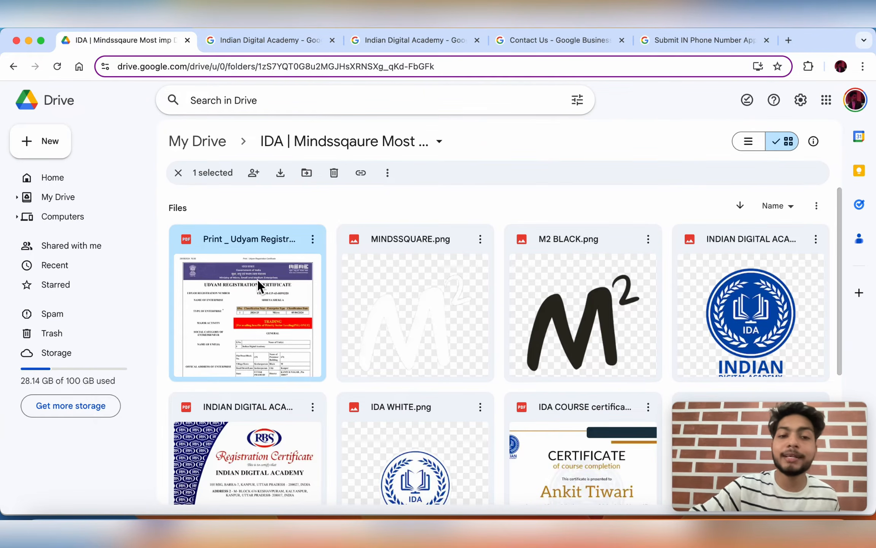
pyautogui.doubleClick(232, 274)
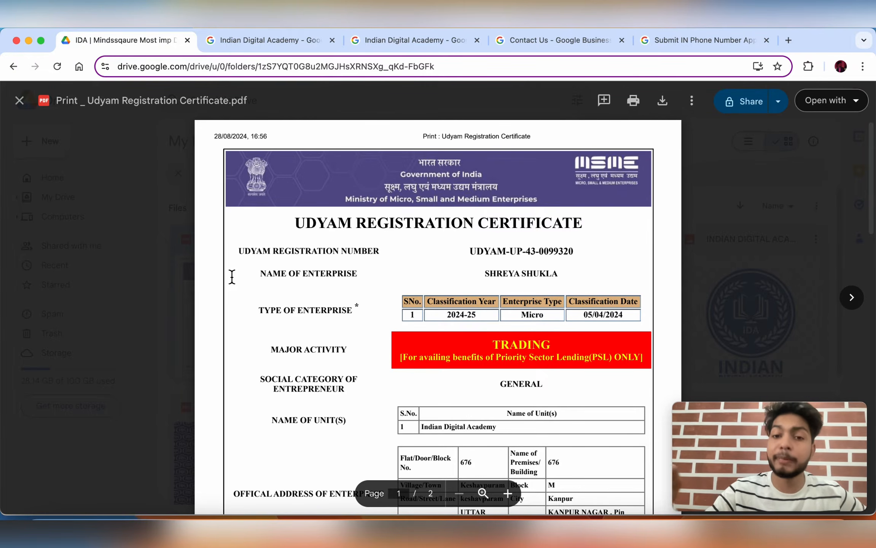
# Examine the Udyam Registration Certificate for the unit name, official address and mobile number of Indian Digital Academy.
pyautogui.scroll(-5, 395, 339)
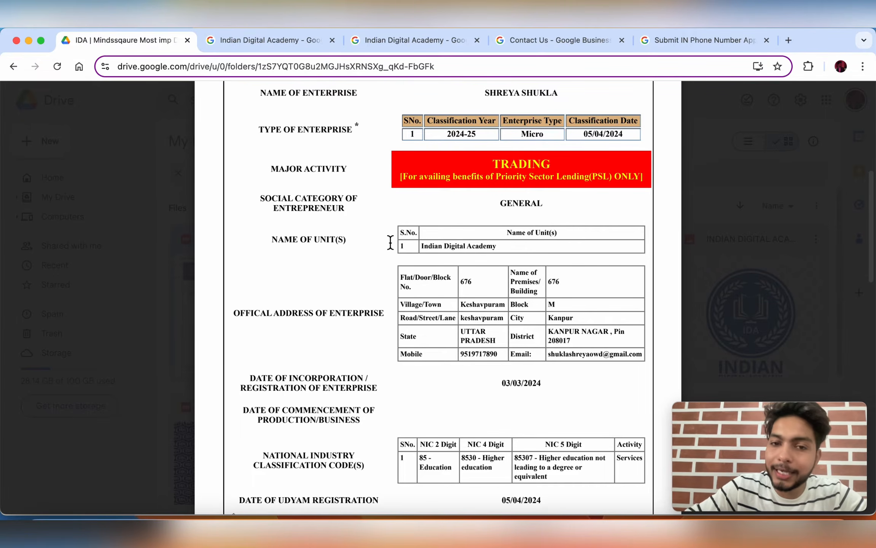
pyautogui.doubleClick(477, 249)
pyautogui.click(477, 249)
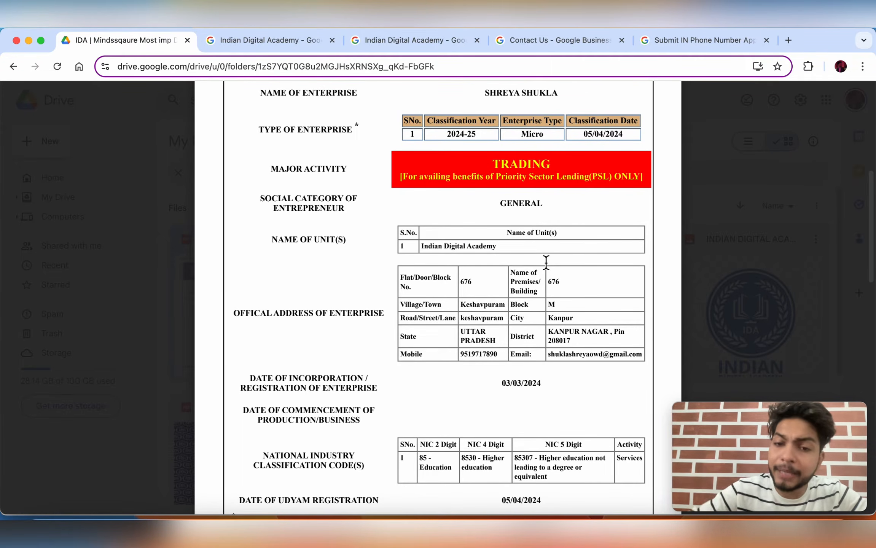
pyautogui.scroll(-3, 547, 262)
pyautogui.scroll(-1, 502, 366)
pyautogui.scroll(1, 501, 366)
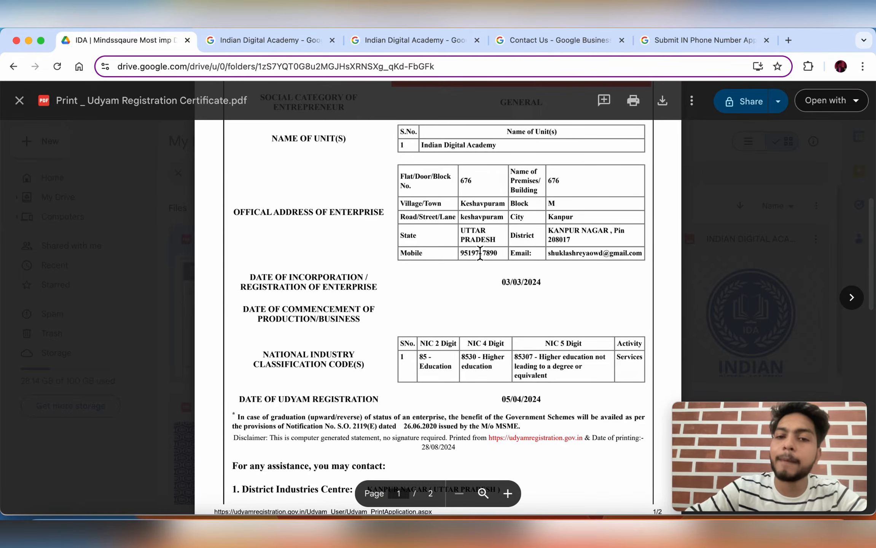
pyautogui.scroll(2, 480, 254)
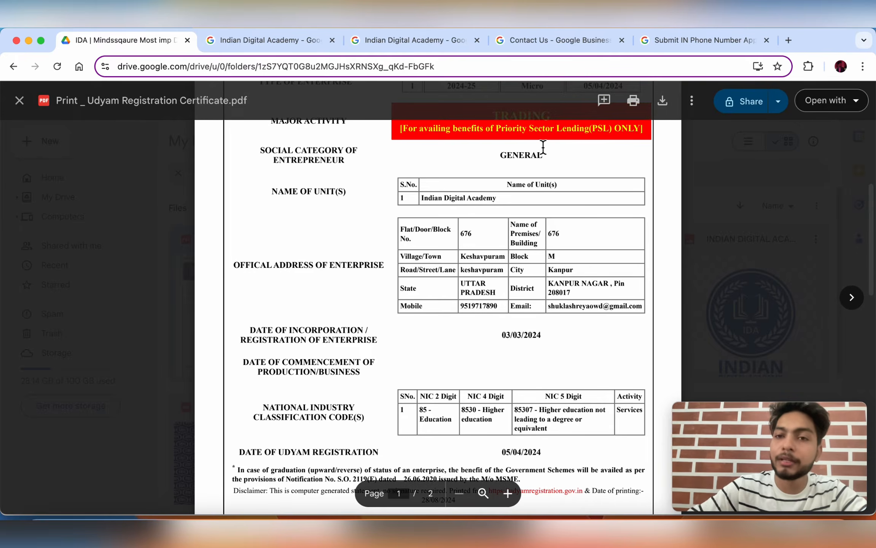
# Download the Print _ Udyam Registration Certificate PDF to the Downloads folder and open the saved file.
pyautogui.click(664, 110)
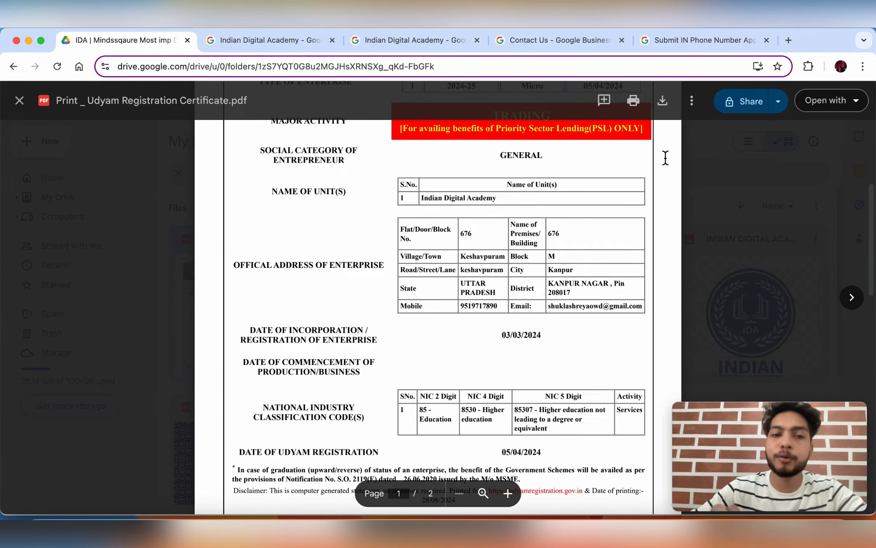
pyautogui.click(670, 111)
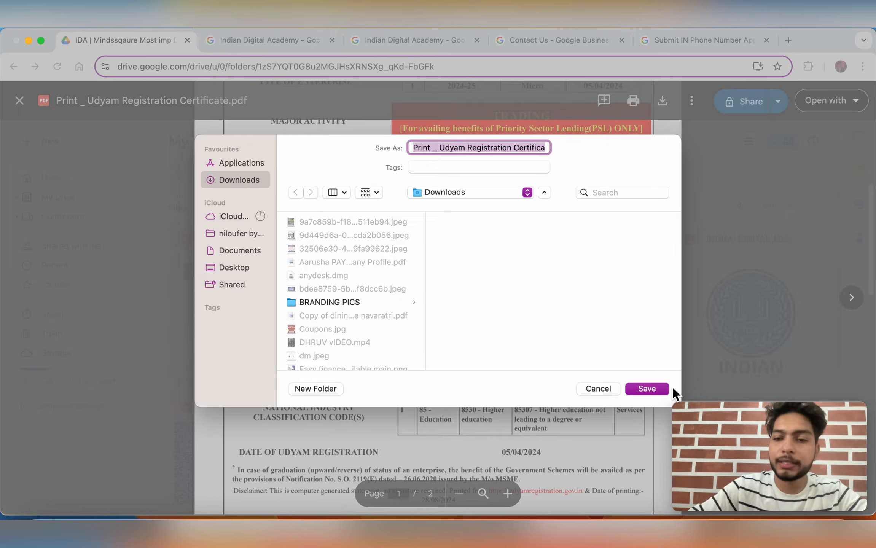
pyautogui.click(654, 388)
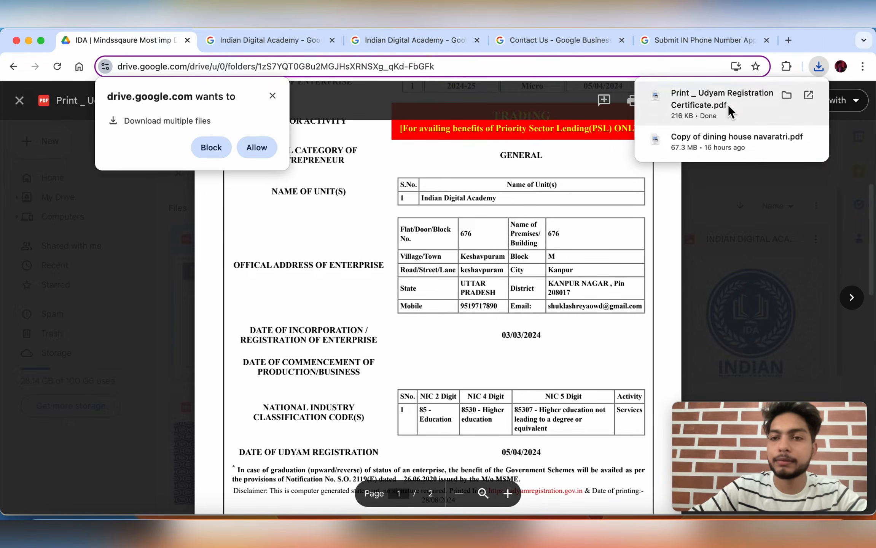
pyautogui.click(729, 105)
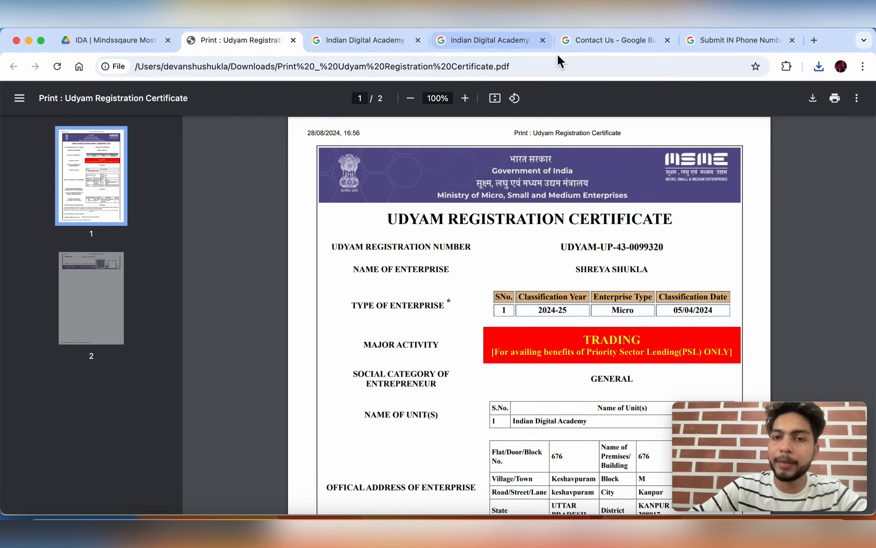
# Return to the phone number appeal form and upload the Print _ Udyam Registration Certificate PDF from the Desktop as the first supporting document.
pyautogui.click(614, 41)
pyautogui.click(361, 35)
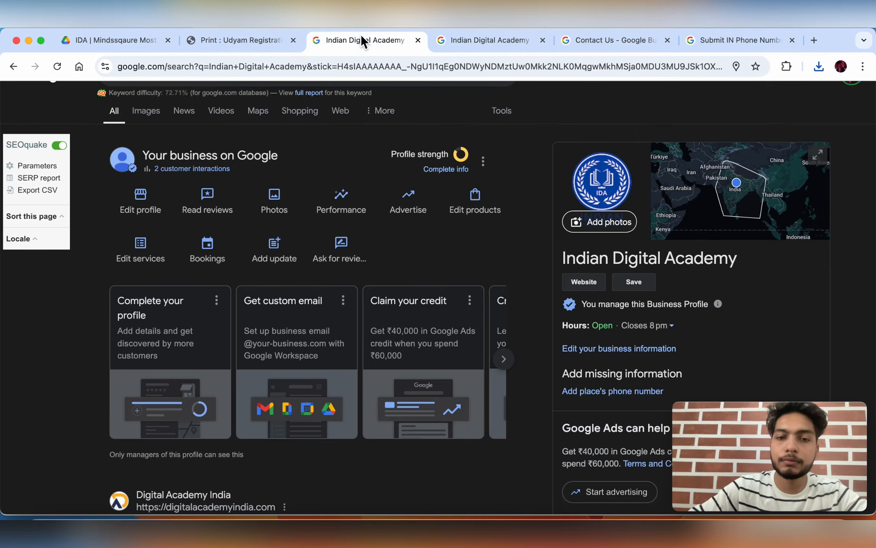
pyautogui.click(591, 43)
pyautogui.scroll(1, 453, 294)
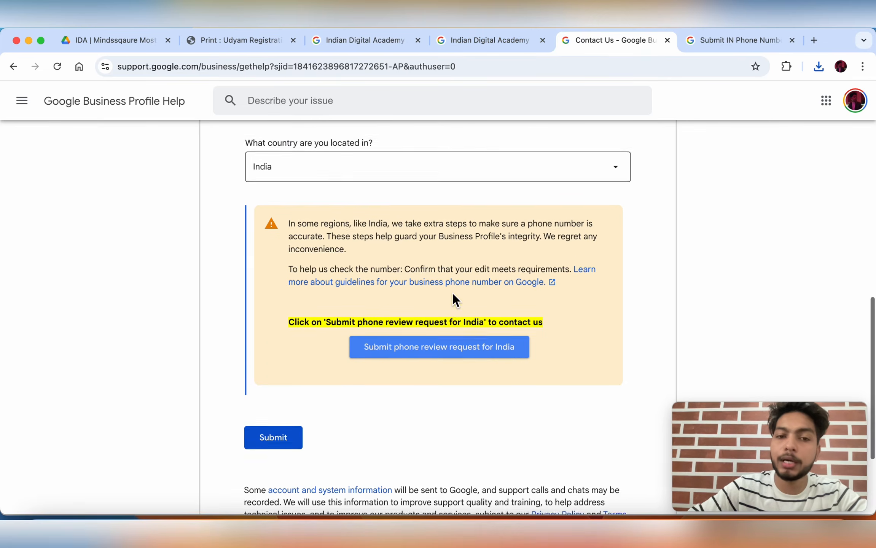
pyautogui.scroll(-3, 375, 209)
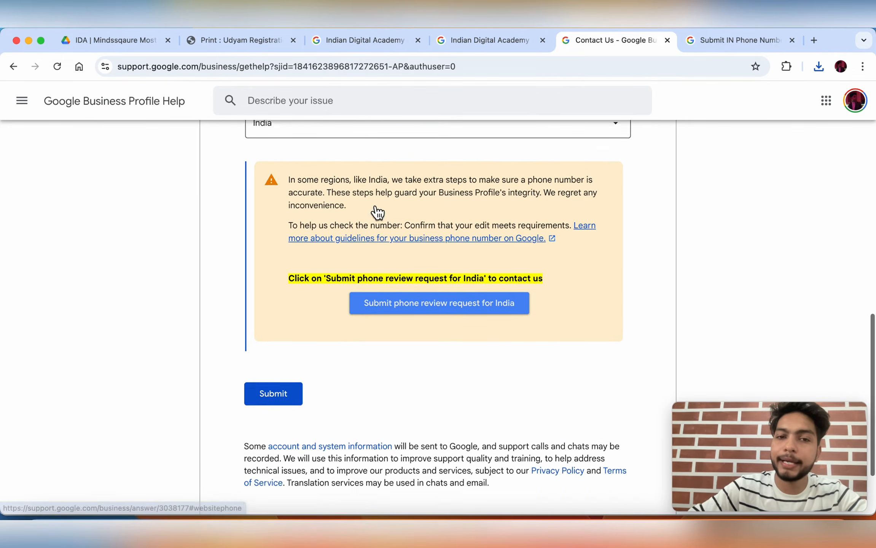
pyautogui.scroll(7, 374, 209)
pyautogui.click(726, 48)
pyautogui.scroll(-4, 453, 307)
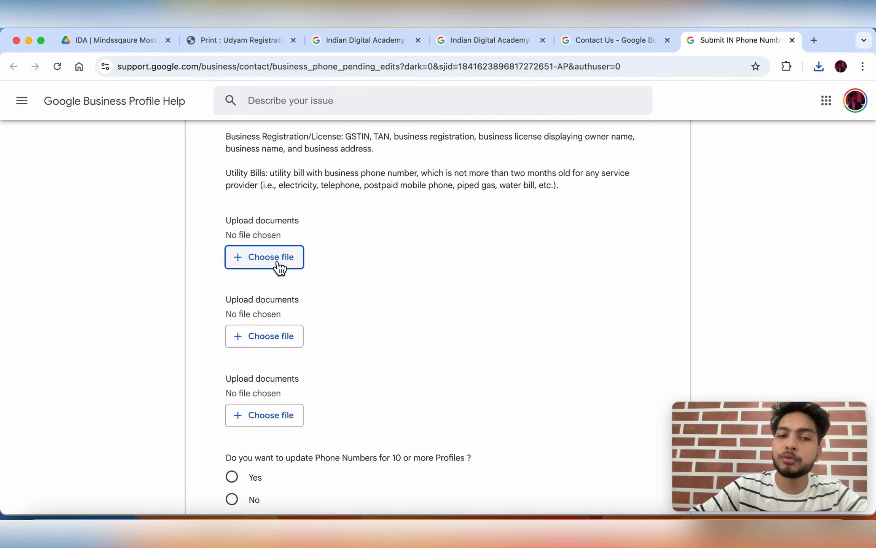
pyautogui.click(244, 262)
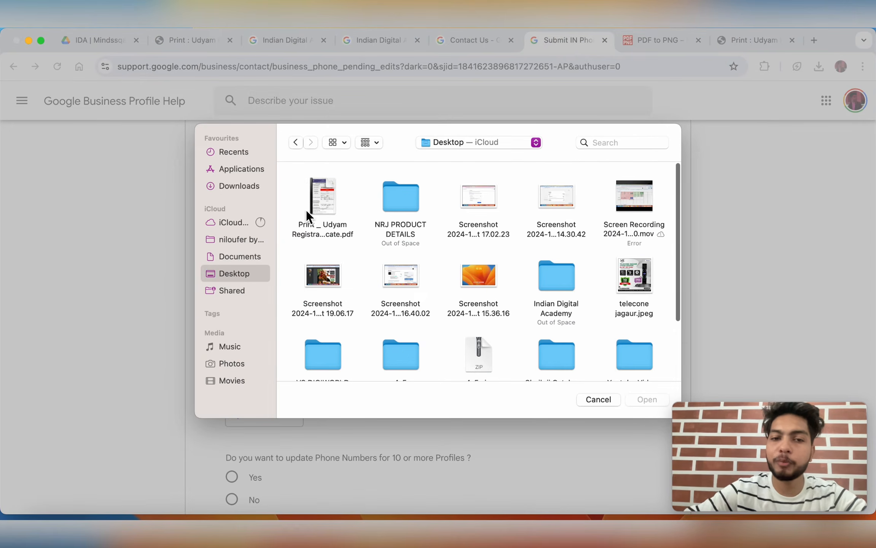
pyautogui.doubleClick(317, 186)
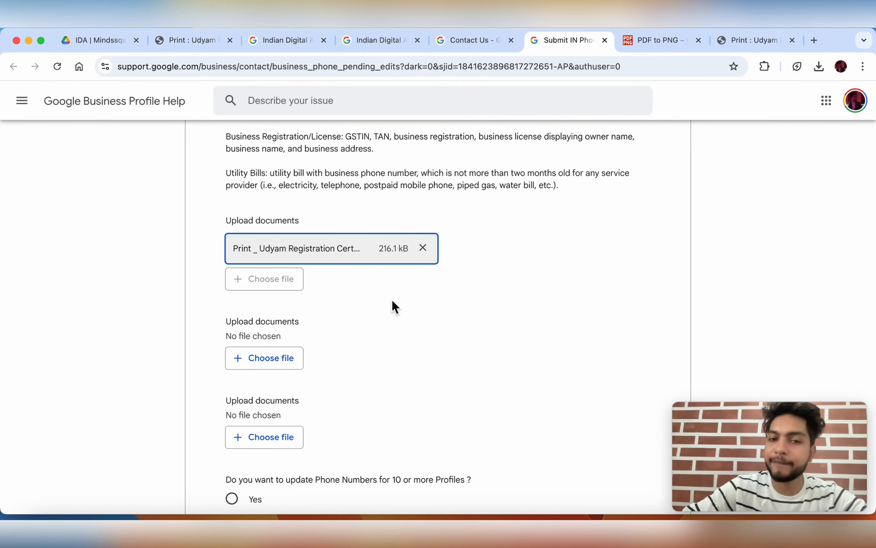
# Answer No to updating phone numbers for 10 or more profiles and submit the appeal form.
pyautogui.scroll(-2, 328, 402)
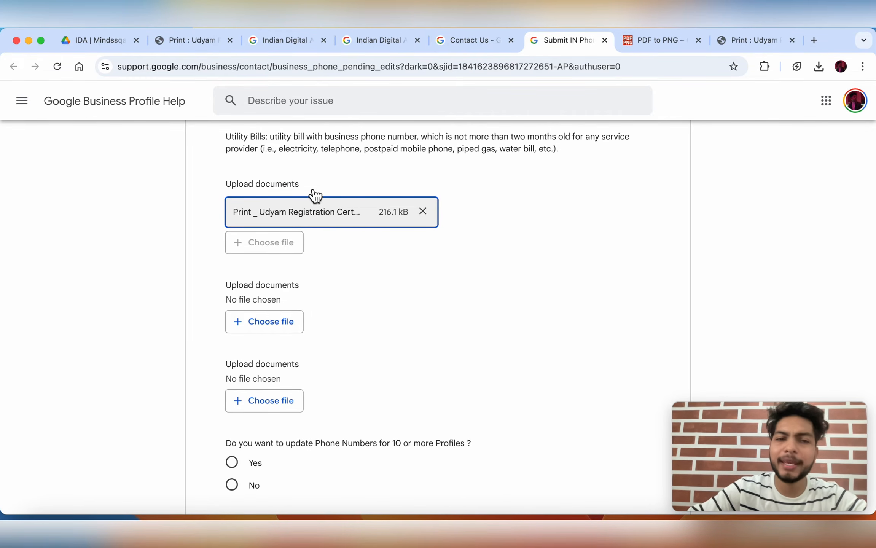
pyautogui.scroll(-1, 386, 283)
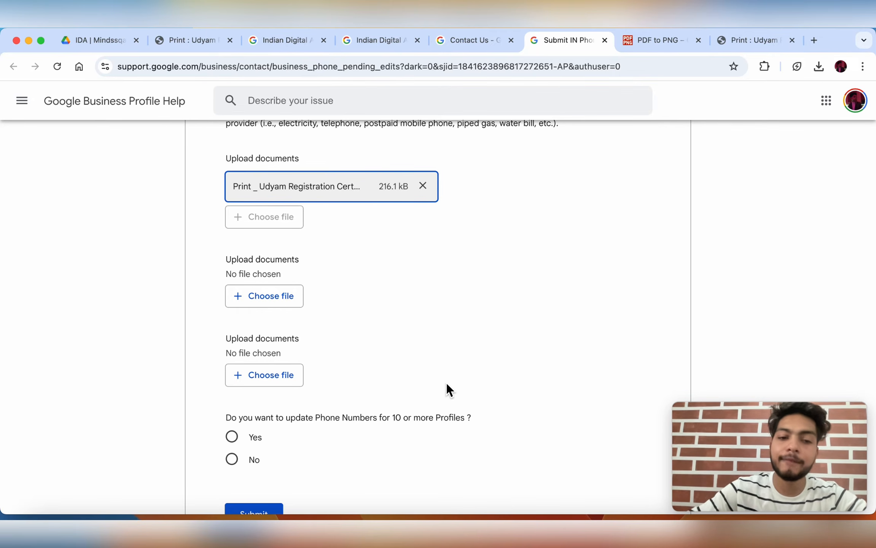
pyautogui.scroll(-3, 446, 383)
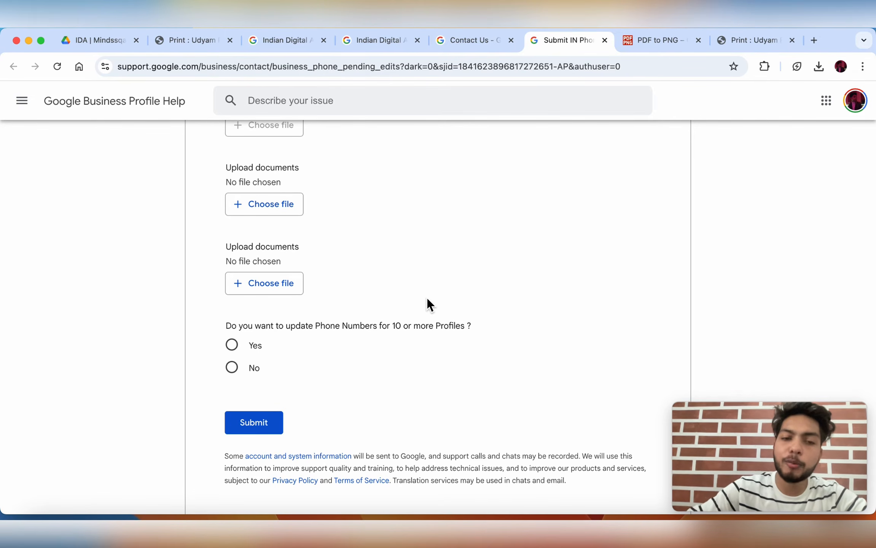
pyautogui.click(233, 369)
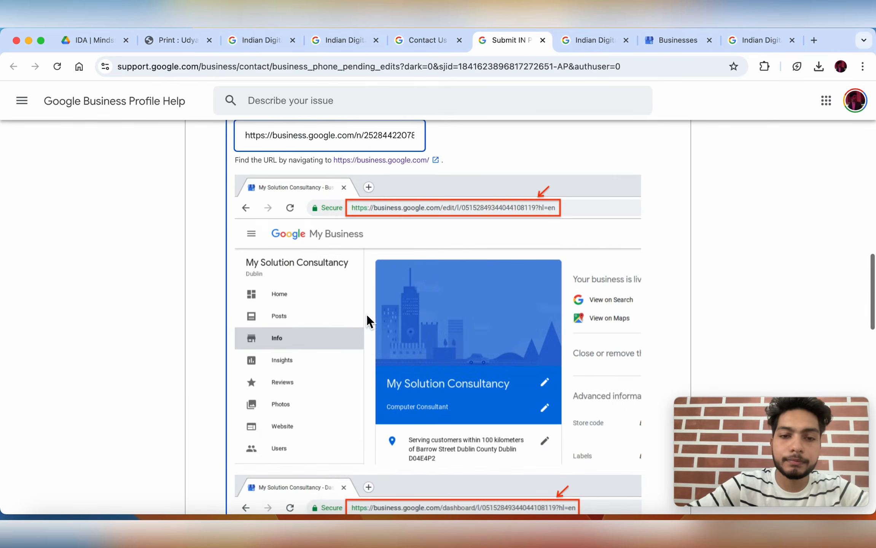
pyautogui.scroll(-15, 362, 316)
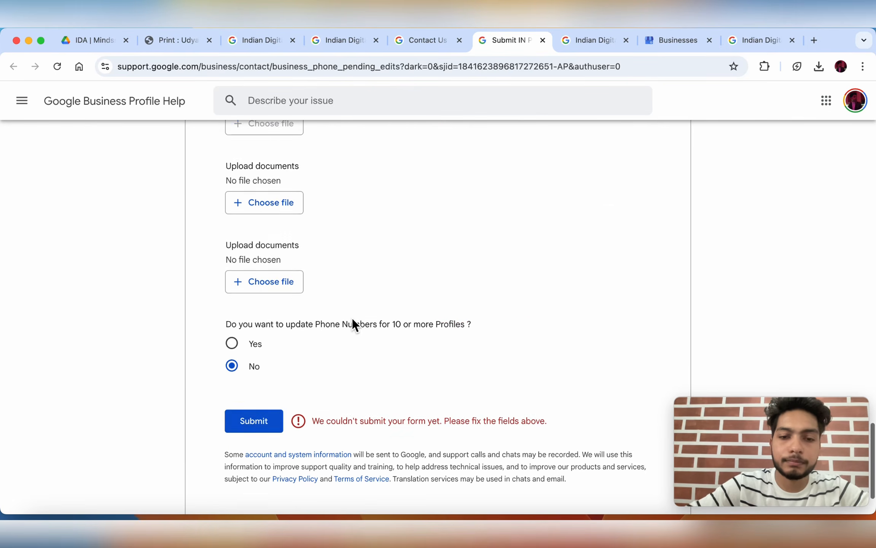
pyautogui.click(254, 352)
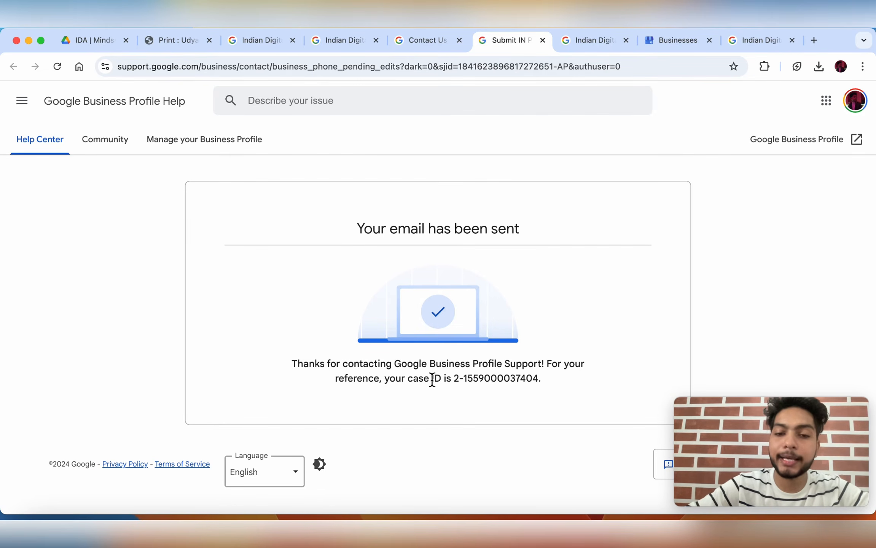
pyautogui.moveTo(432, 378); pyautogui.dragTo(544, 390)
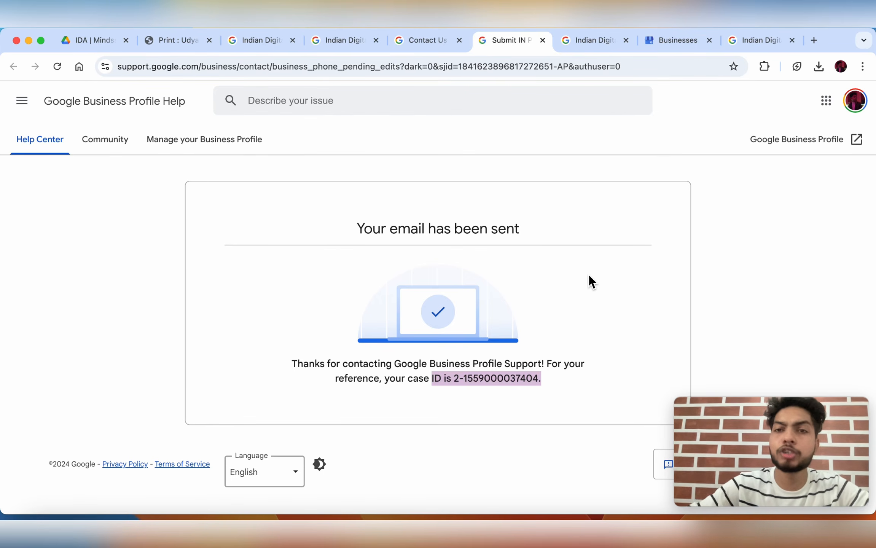
# Replace the description in Indian Digital Academy's business information with "For Any enquirt call at ;".
pyautogui.click(594, 44)
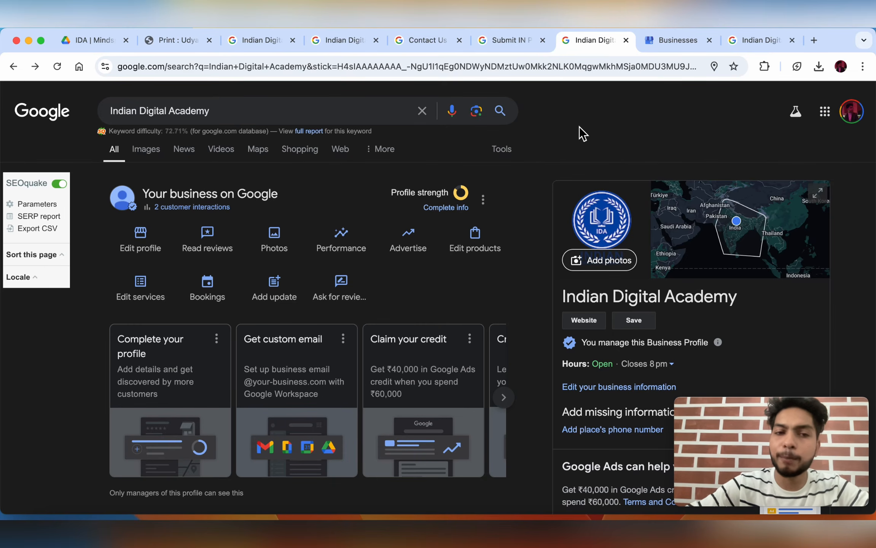
pyautogui.click(141, 240)
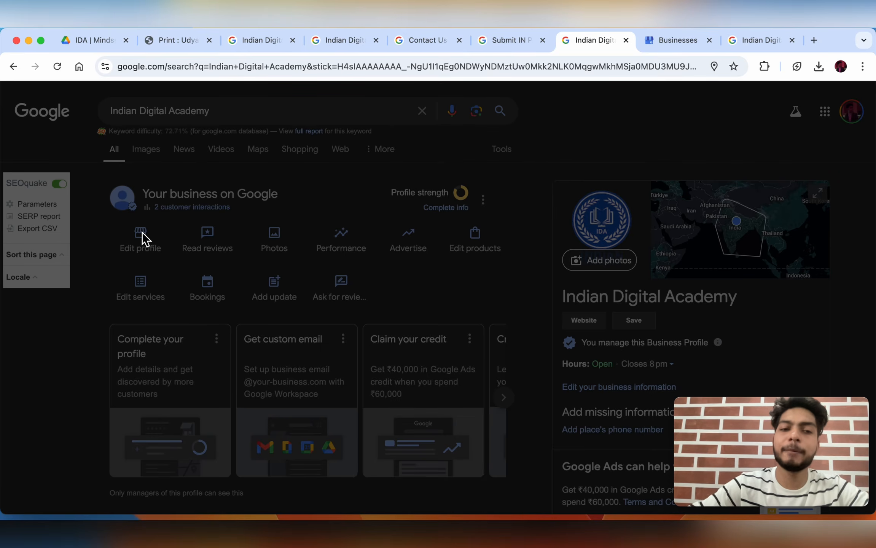
pyautogui.scroll(-2, 352, 274)
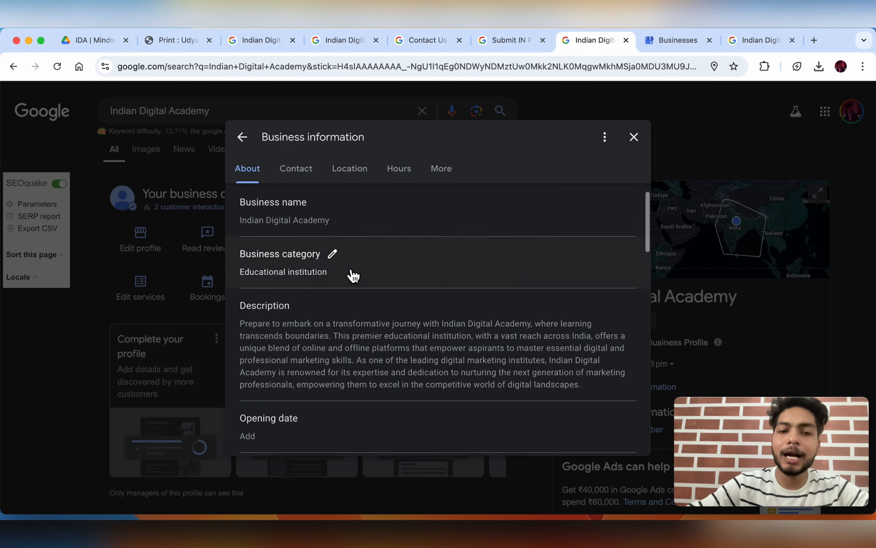
pyautogui.click(302, 303)
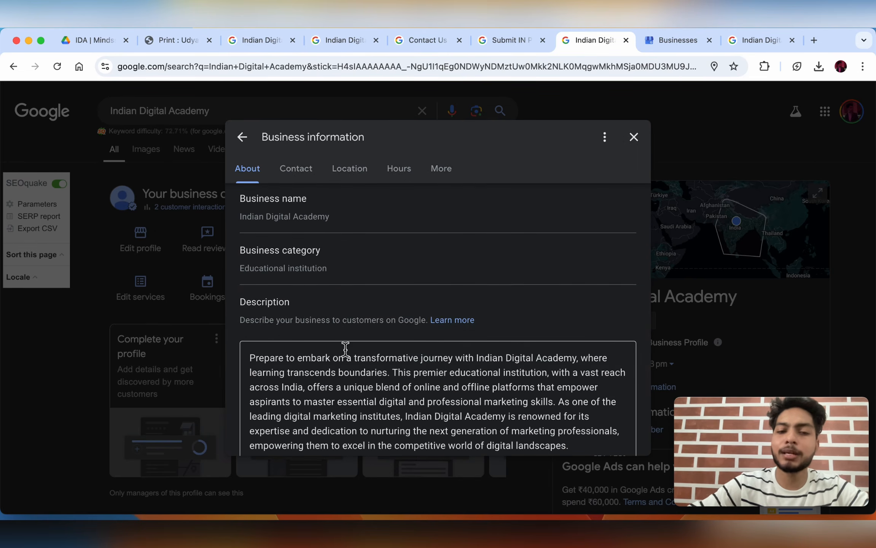
pyautogui.press('super+a')
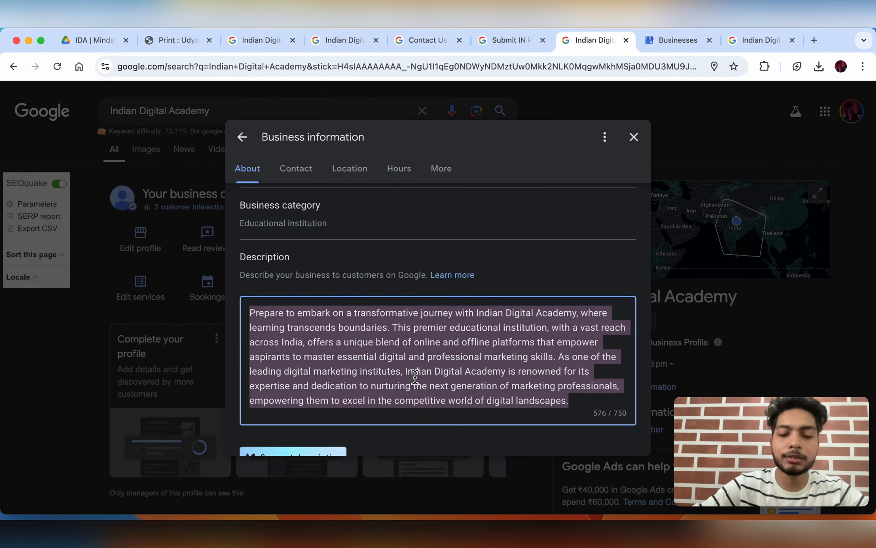
pyautogui.press('BackSpace')
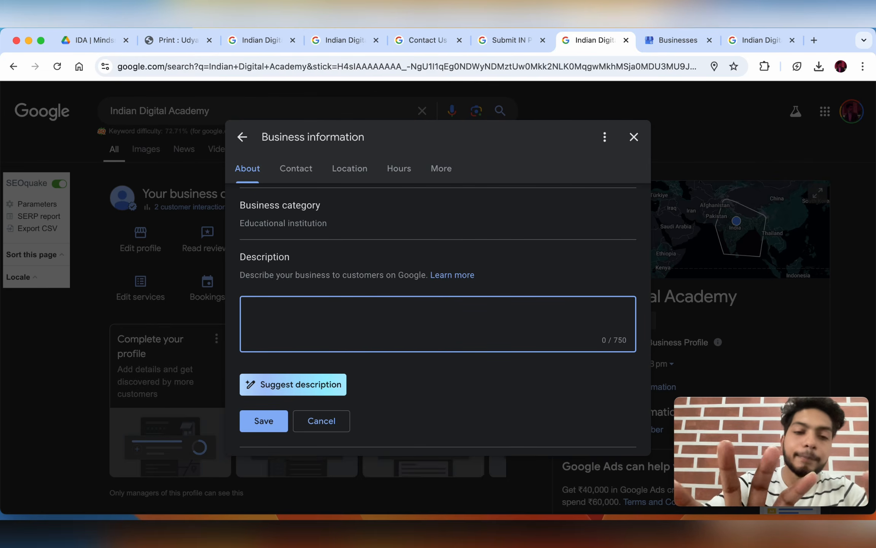
pyautogui.write('For')
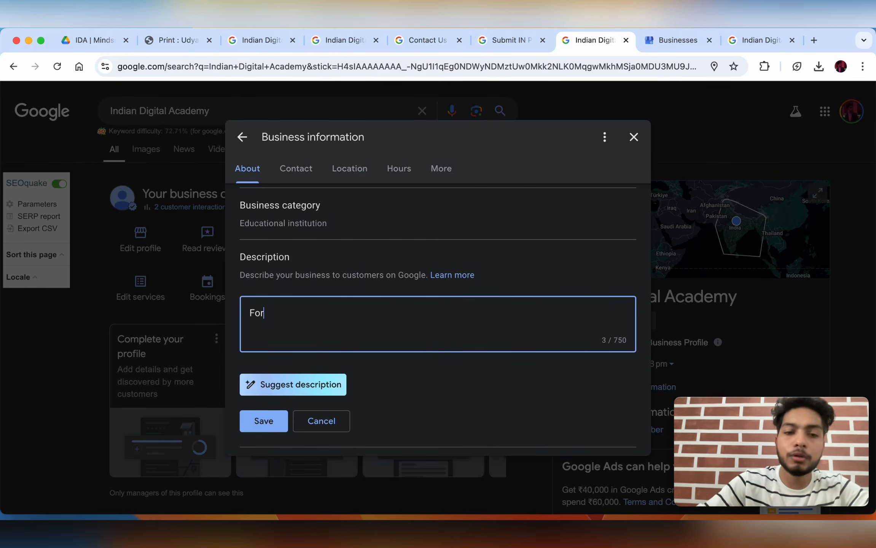
pyautogui.write(' Any')
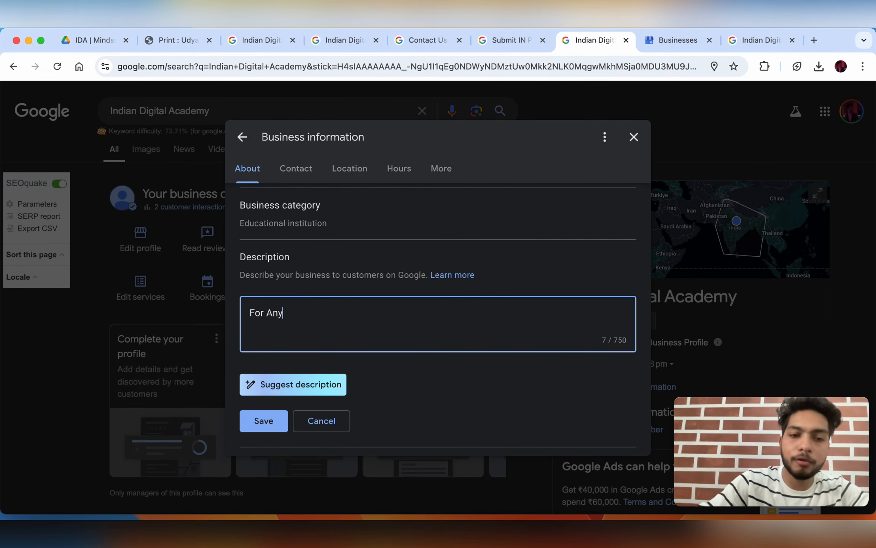
pyautogui.write(' enquirt')
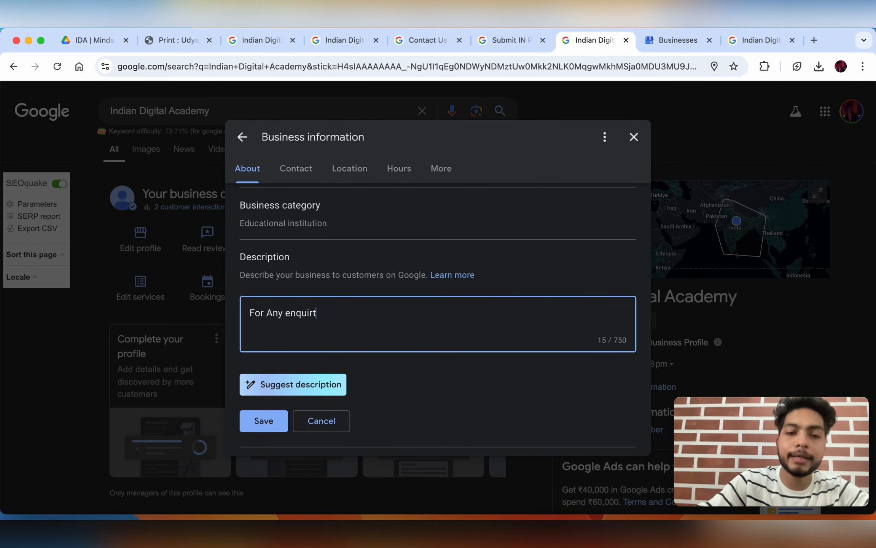
pyautogui.write(' call at ')
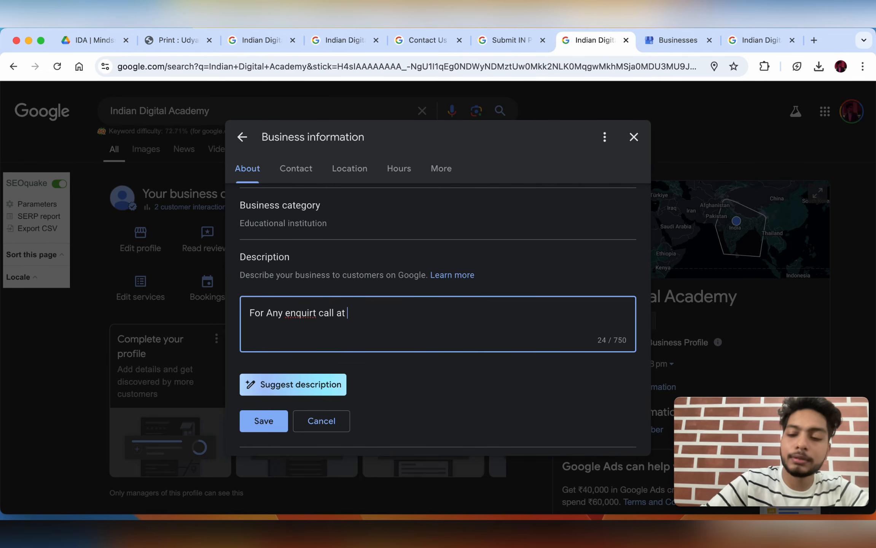
pyautogui.write(';')
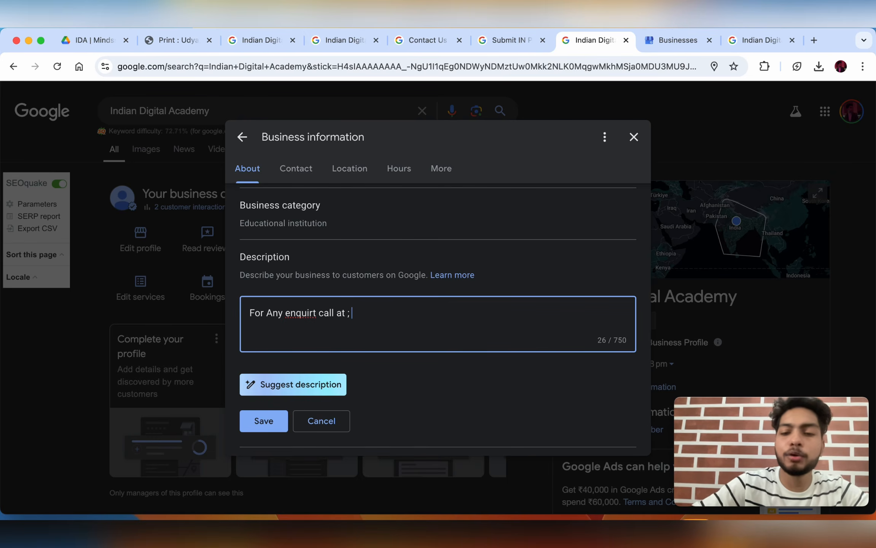
# Copy the business phone number from the Google My Business note in the Notes app and return to the description in Chrome.
pyautogui.click(636, 516)
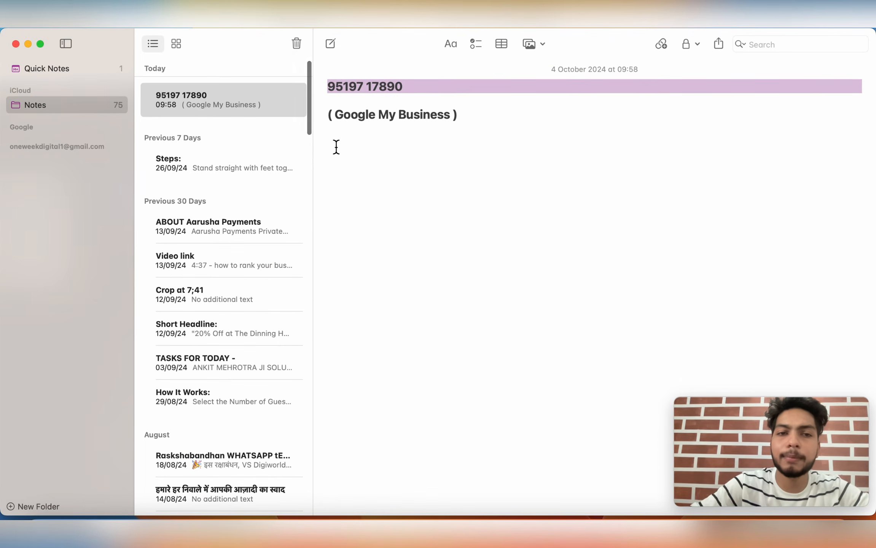
pyautogui.tripleClick(386, 86)
pyautogui.press('super+c')
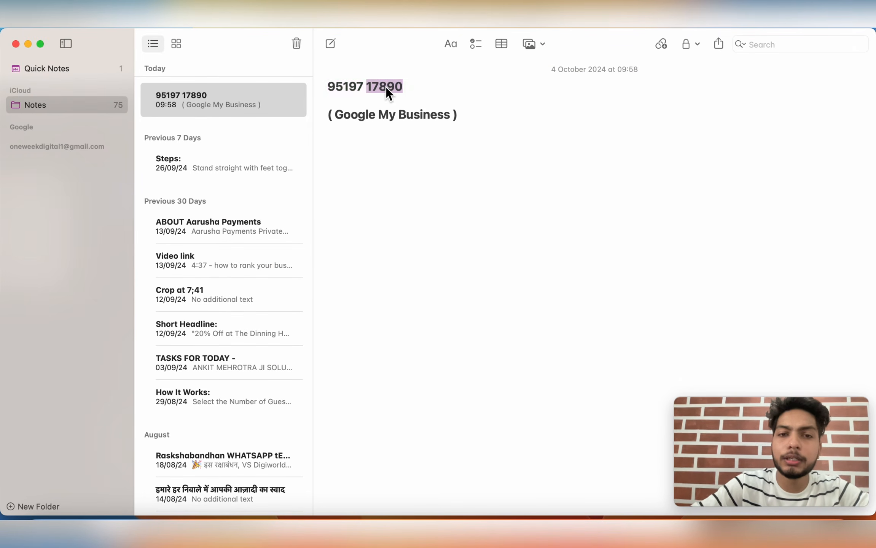
pyautogui.click(683, 518)
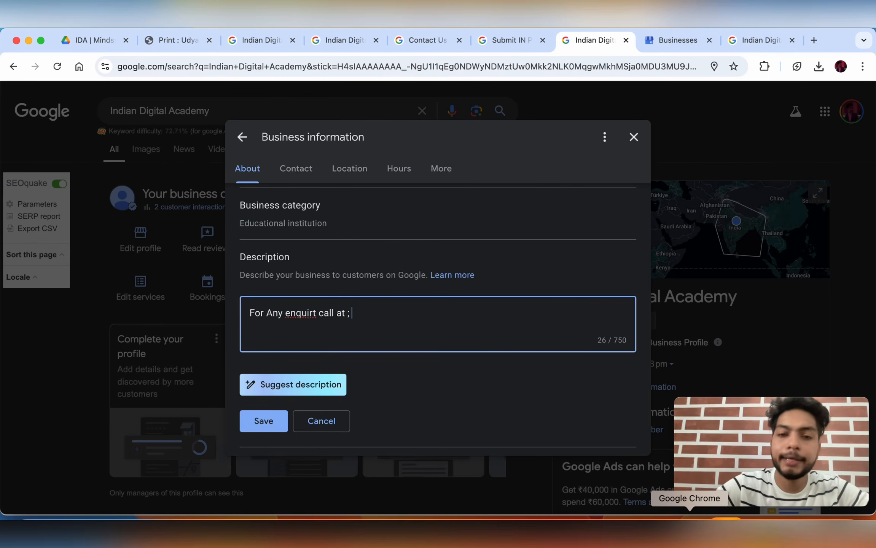
# Paste the copied business phone number at the end of the description, save the edit and close the business information.
pyautogui.press('super+v')
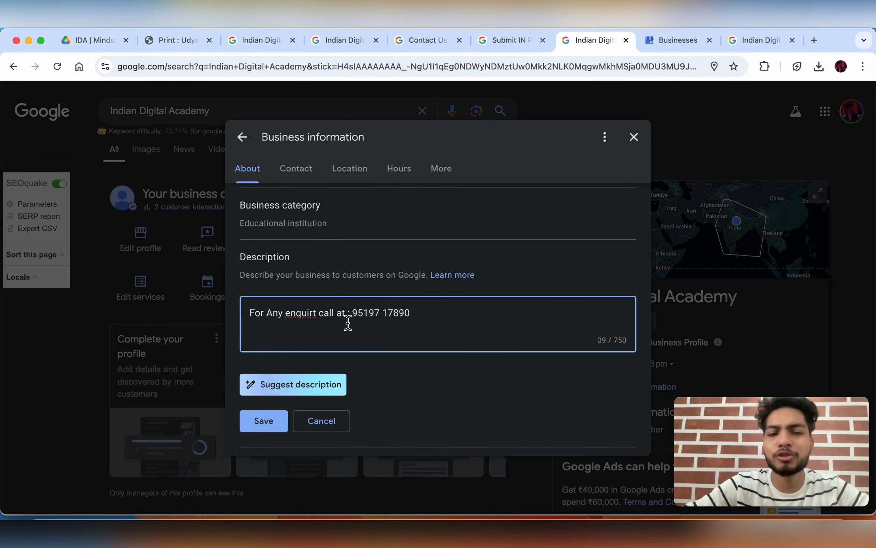
pyautogui.click(274, 419)
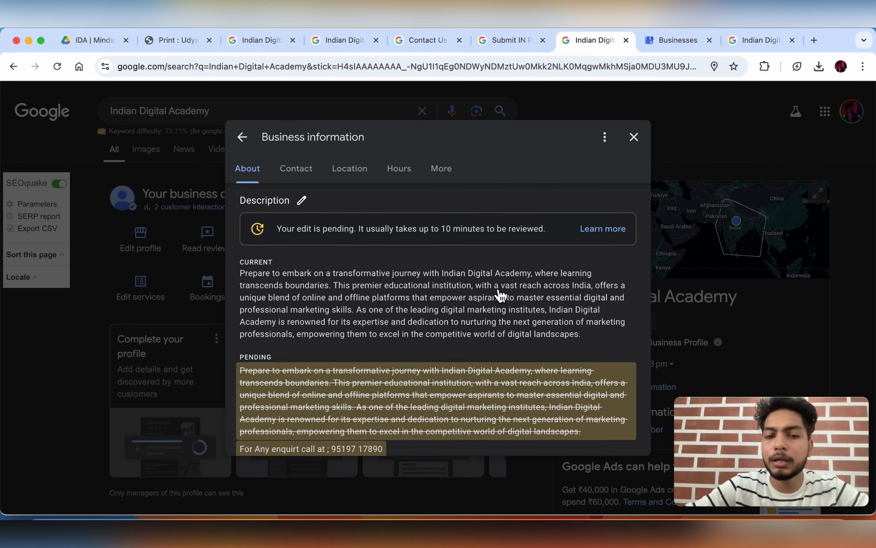
pyautogui.scroll(-2, 475, 340)
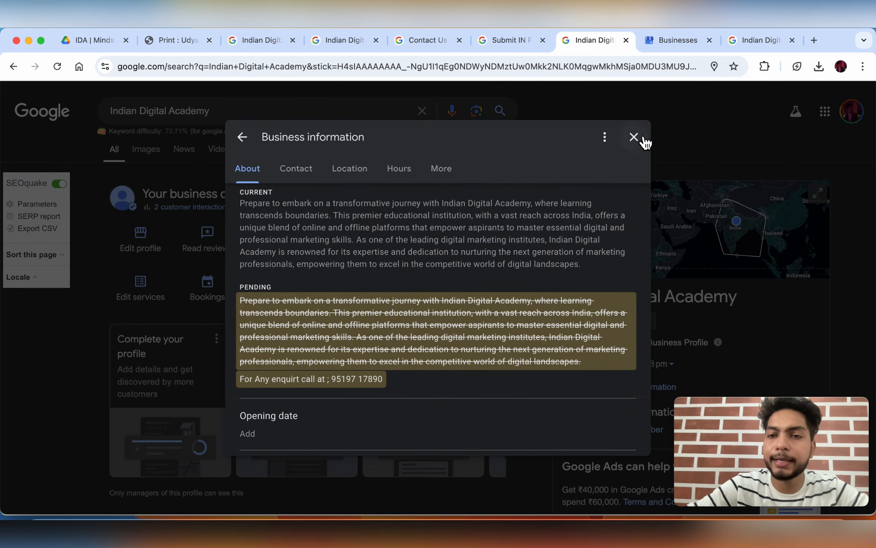
pyautogui.click(634, 137)
# Examine Indian Digital Academy's public profile panel, expanding the full description under From Indian Digital Academy.
pyautogui.scroll(-10, 724, 246)
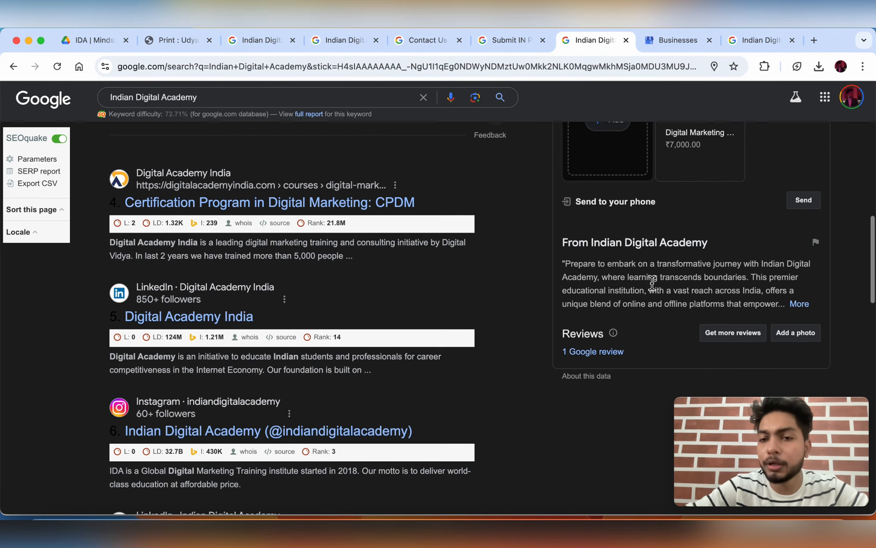
pyautogui.click(799, 304)
pyautogui.scroll(10, 692, 293)
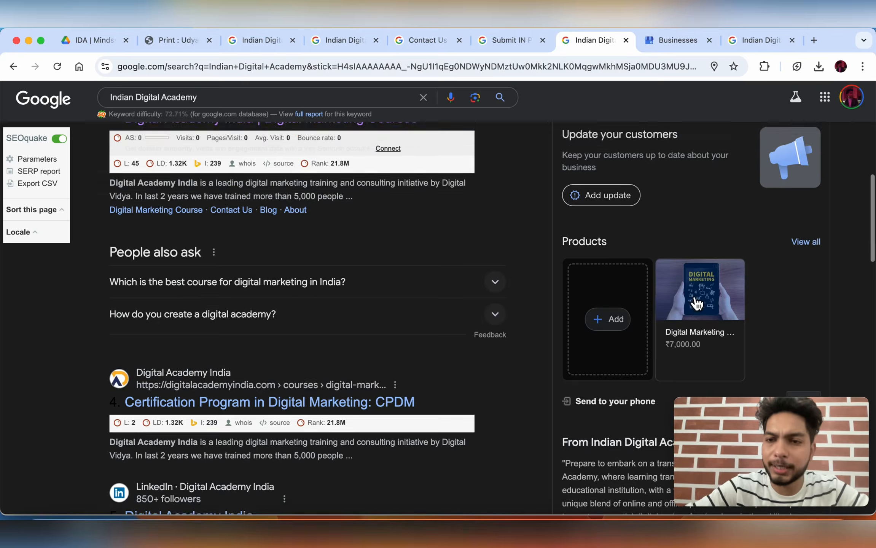
pyautogui.scroll(5, 686, 244)
pyautogui.scroll(-5, 679, 249)
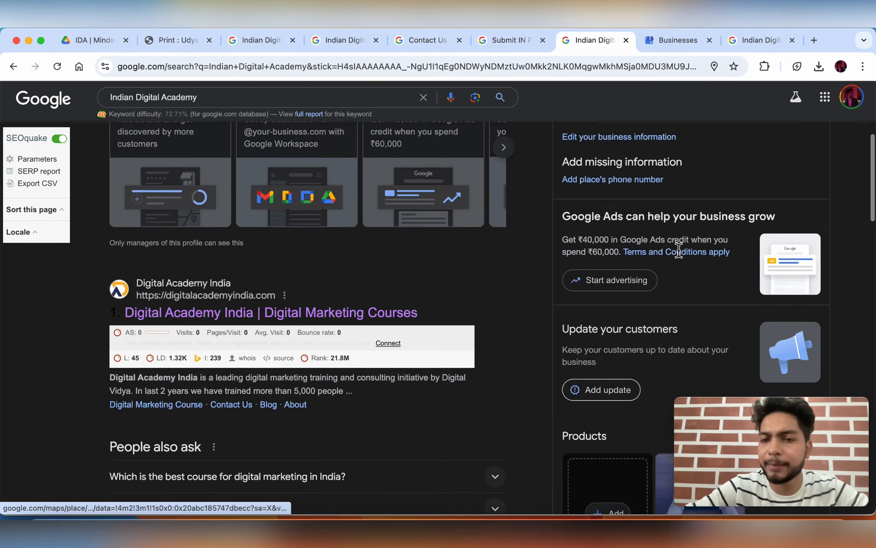
pyautogui.scroll(-7, 679, 251)
pyautogui.scroll(15, 679, 253)
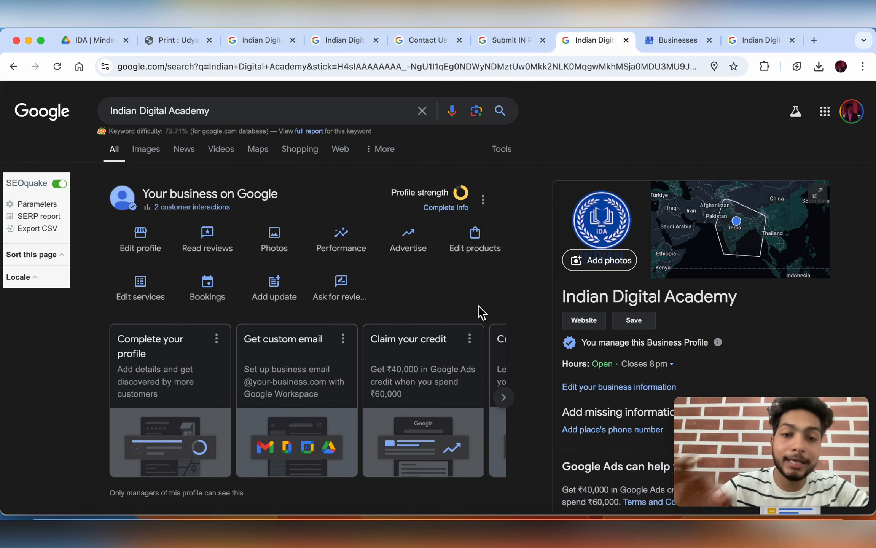
pyautogui.scroll(-2, 479, 312)
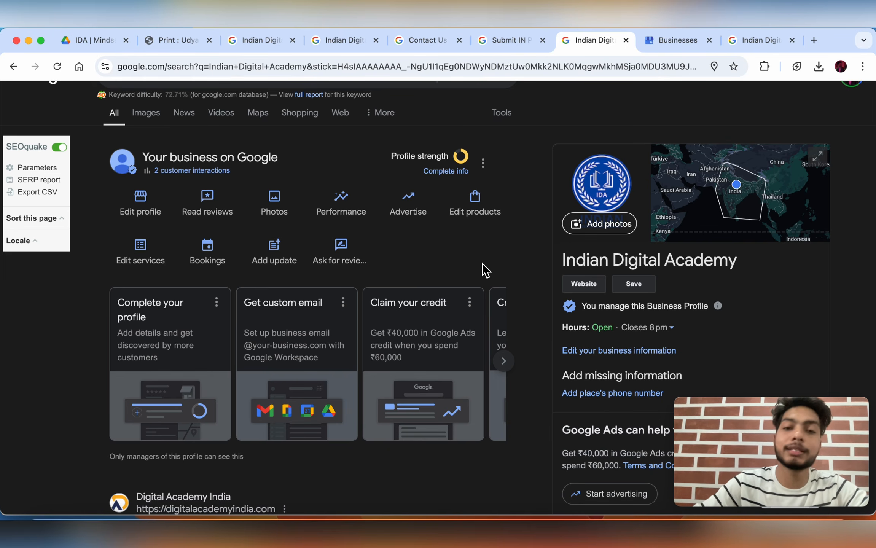
pyautogui.scroll(2, 483, 264)
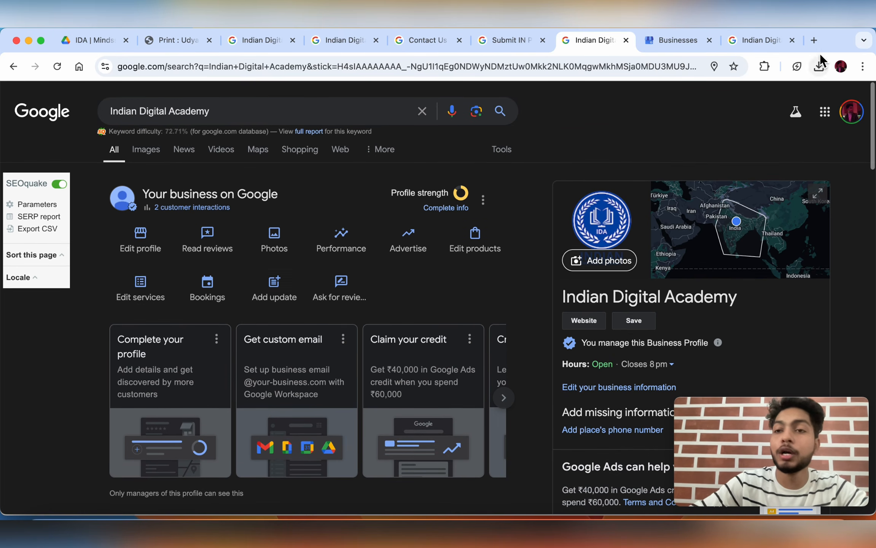
# Search Google in a new tab for "best restaurant in kanpur" and examine the listed places.
pyautogui.click(814, 40)
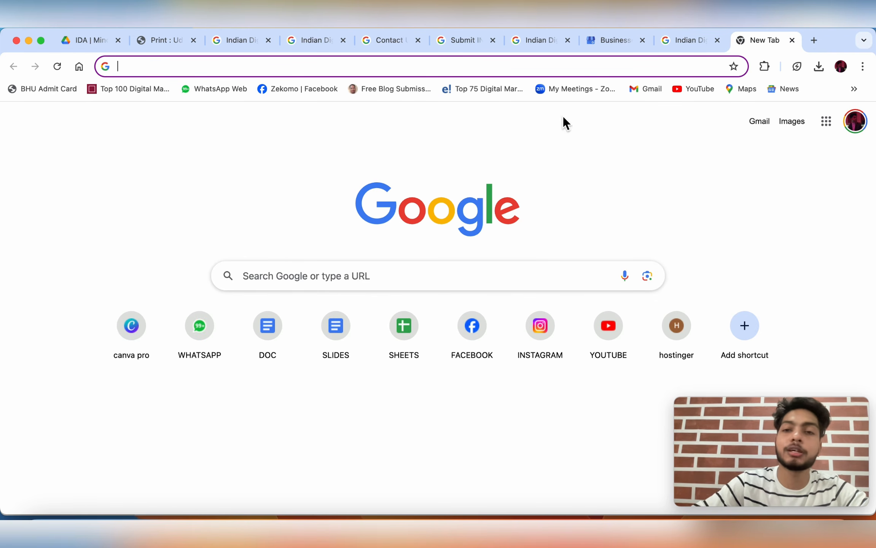
pyautogui.click(461, 276)
pyautogui.write('best ')
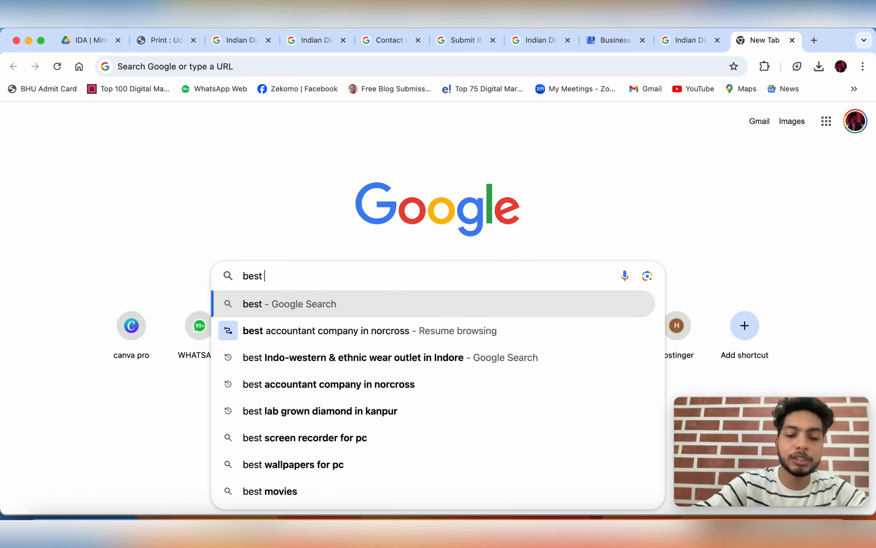
pyautogui.write('restauran')
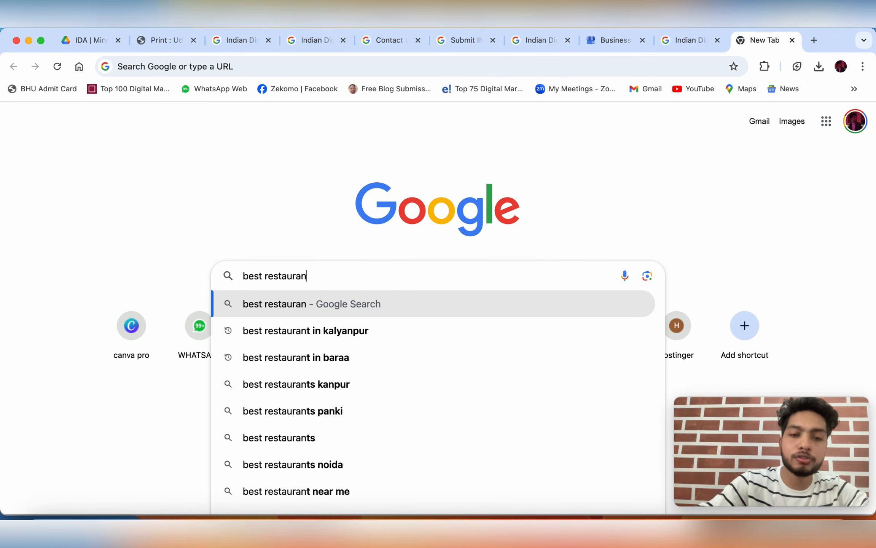
pyautogui.write('t in kanpur')
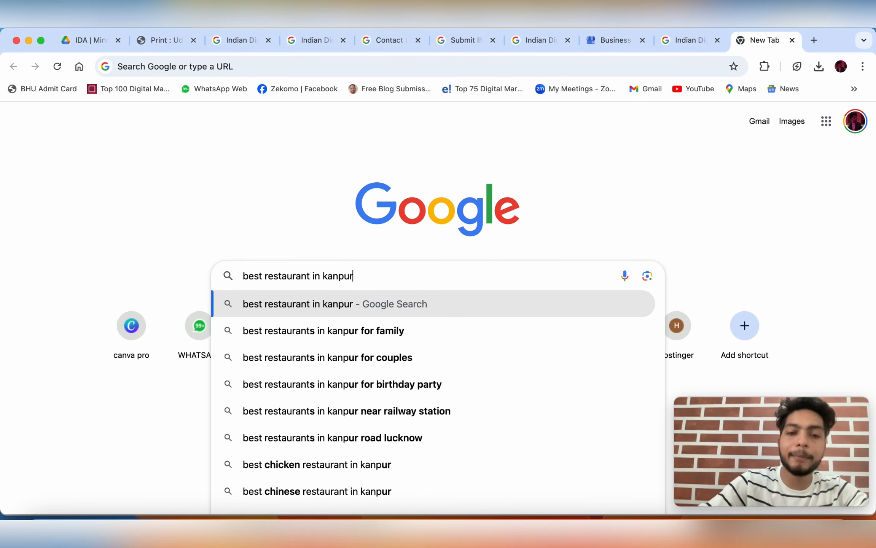
pyautogui.press('Return')
pyautogui.scroll(-3, 459, 273)
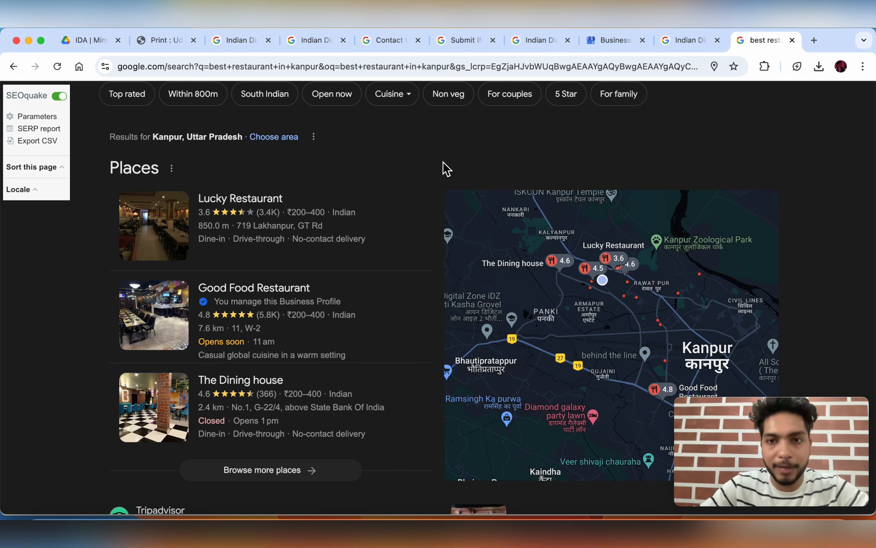
# Look at the business list in Google Business Profile Manager and return to Indian Digital Academy's search profile.
pyautogui.click(612, 40)
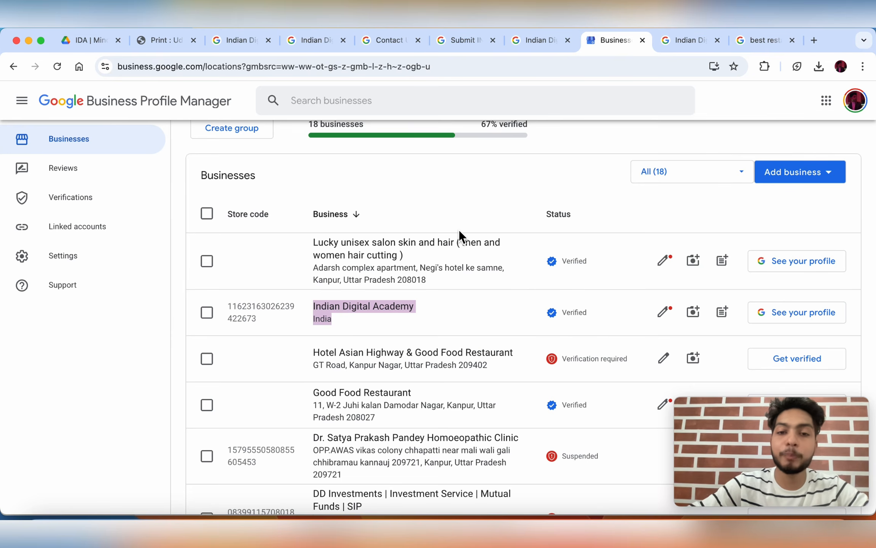
pyautogui.click(535, 40)
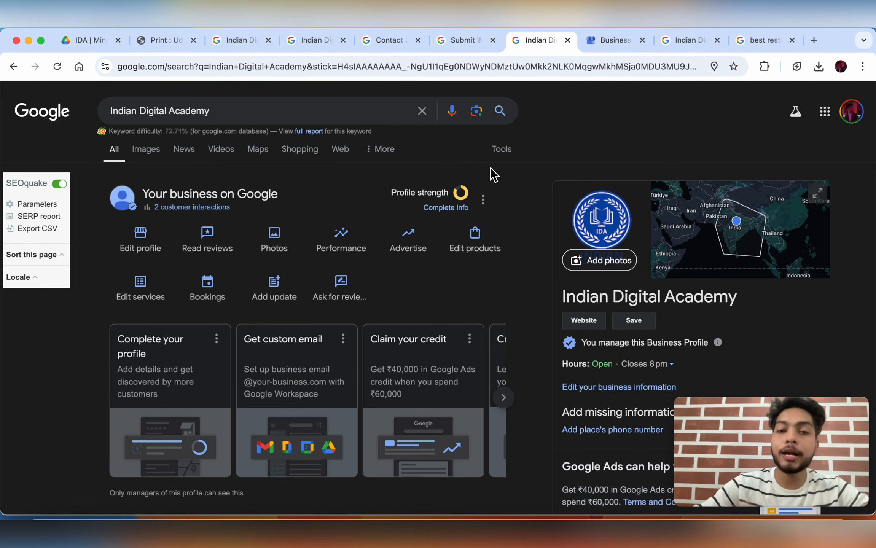